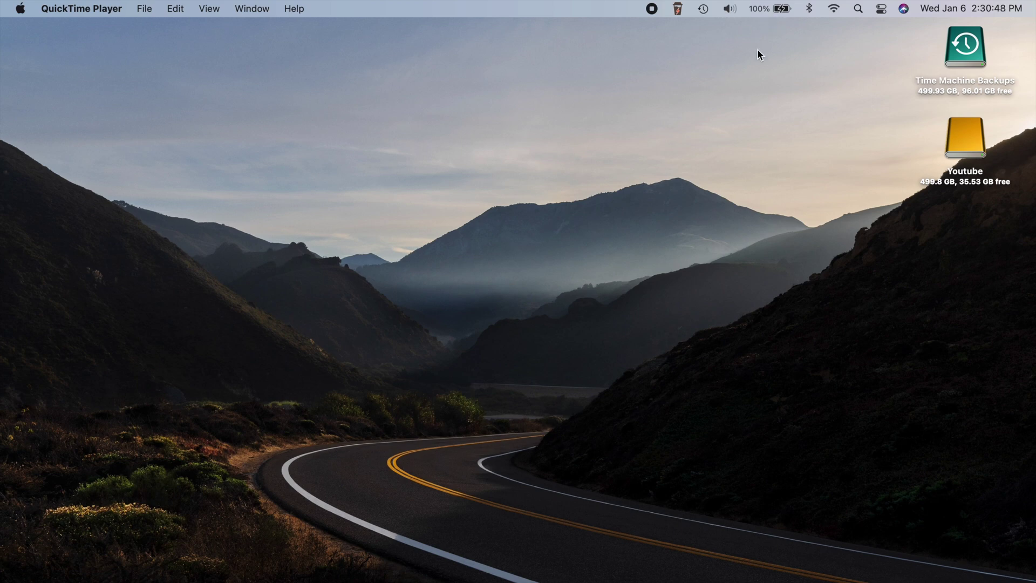
Open Battery preferences from the menu-bar battery icon, then reopen and close the battery menu.
click(771, 11)
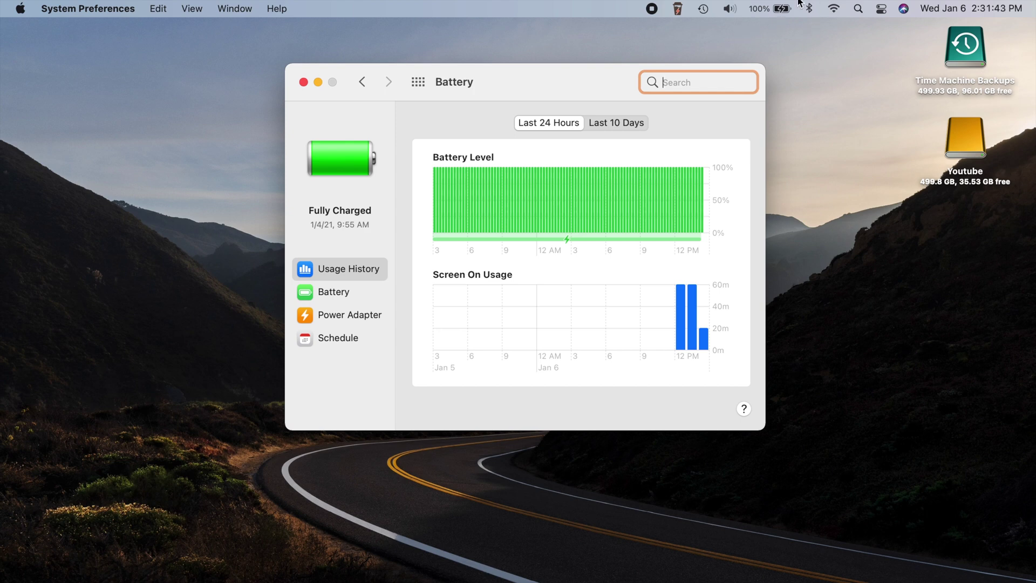
click(772, 12)
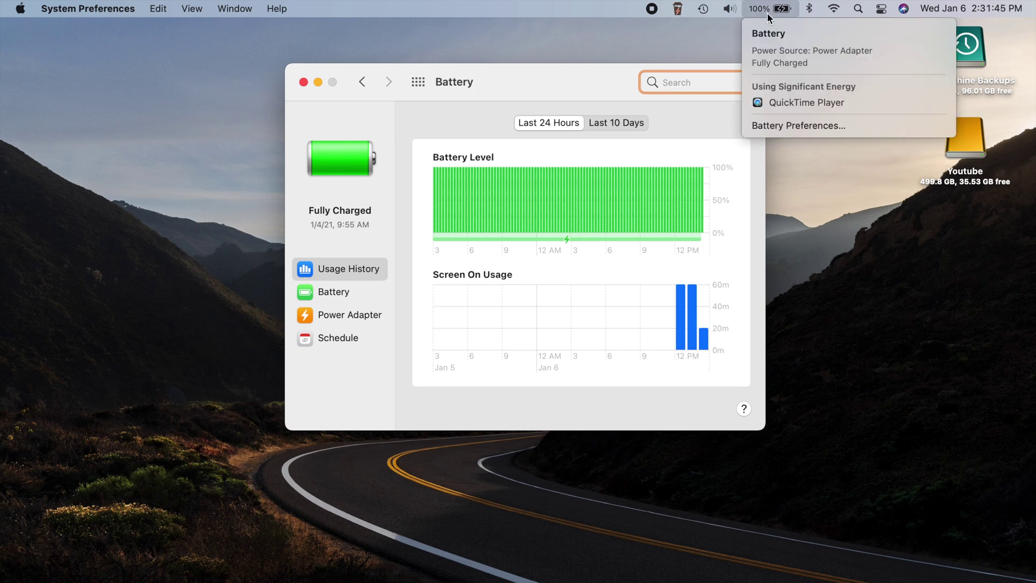
click(772, 9)
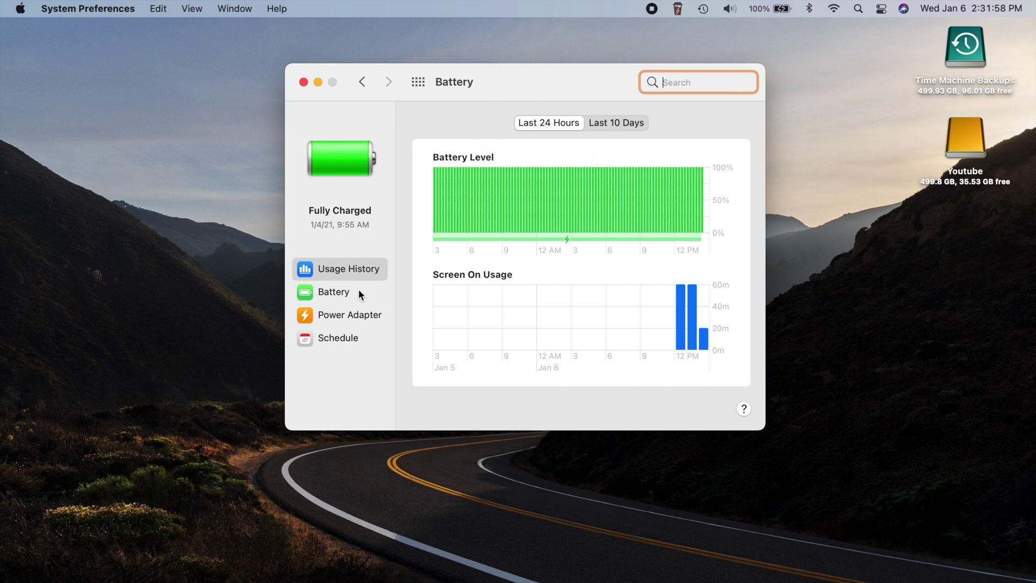
Under Battery settings, turn 'Show battery status in menu bar' off and back on, then go to Dock & Menu Bar.
click(333, 293)
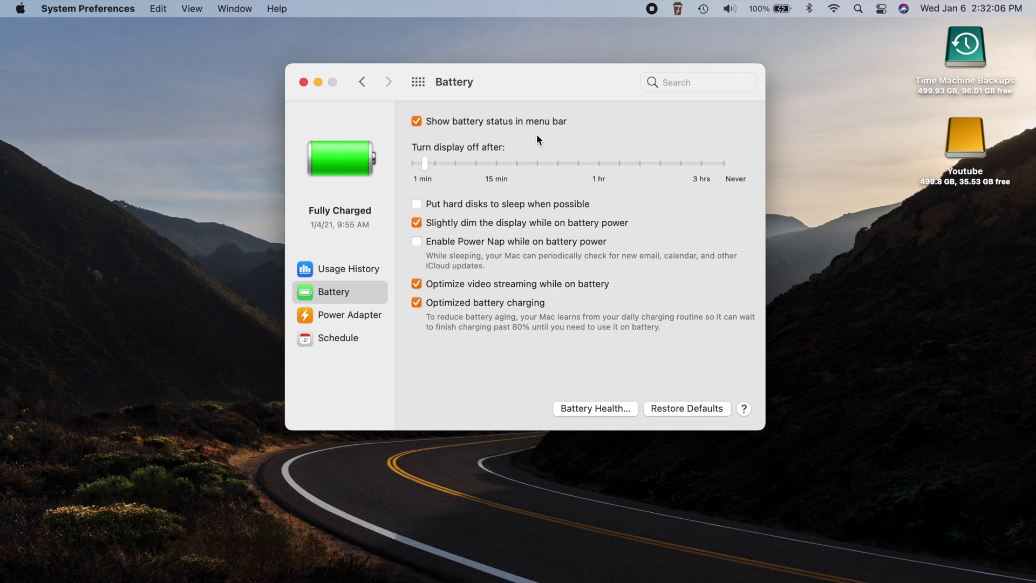
click(417, 122)
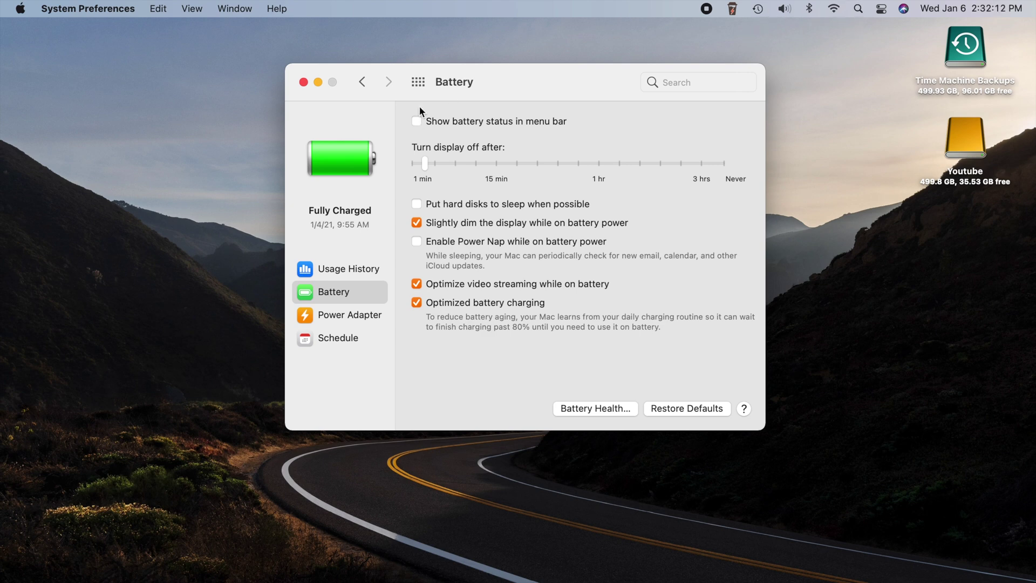
click(417, 121)
key(super+bracketleft)
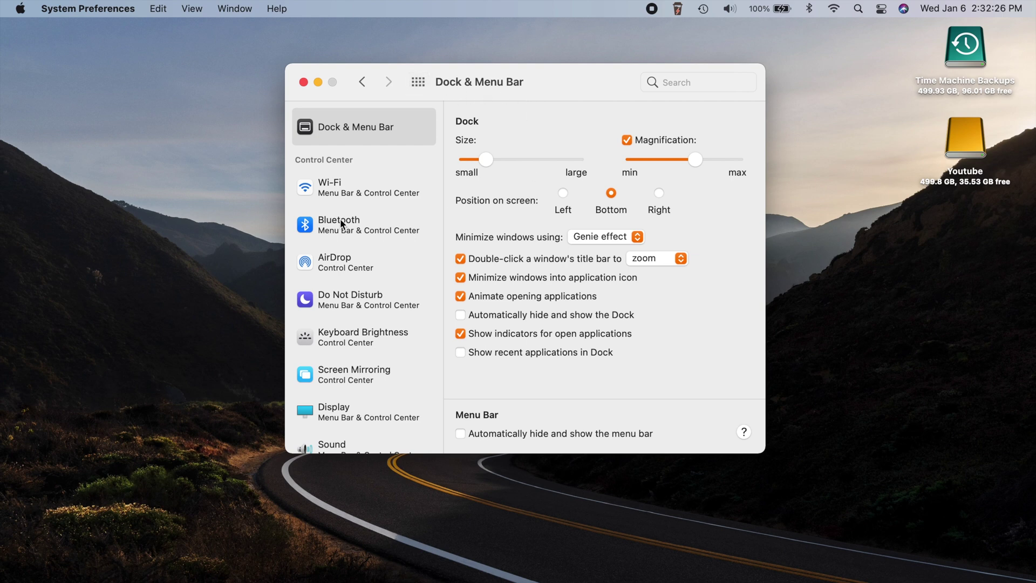
Select Battery in the Dock & Menu Bar sidebar and turn Show Percentage off, then back on.
scroll(340, 219, down, 10)
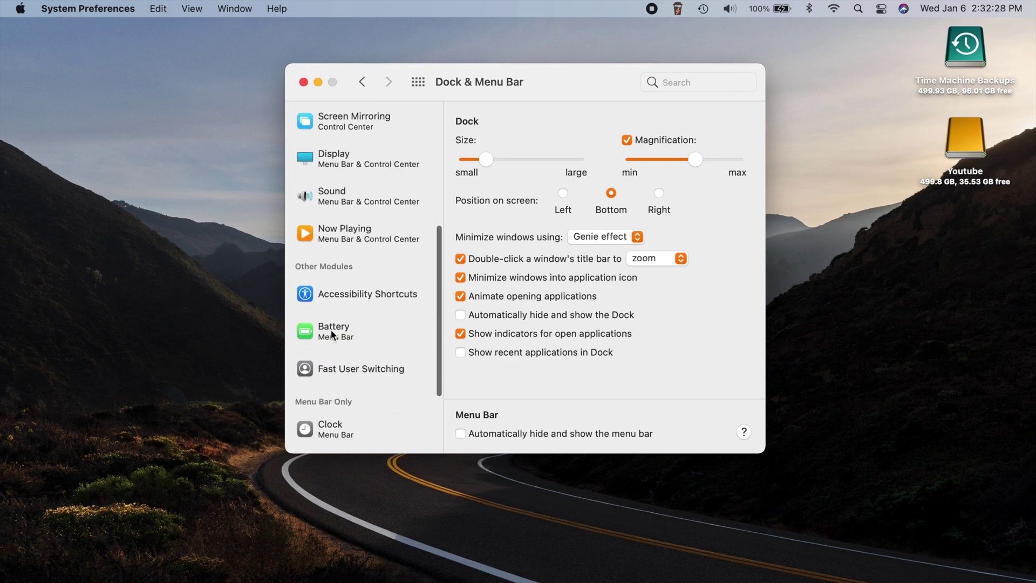
click(332, 335)
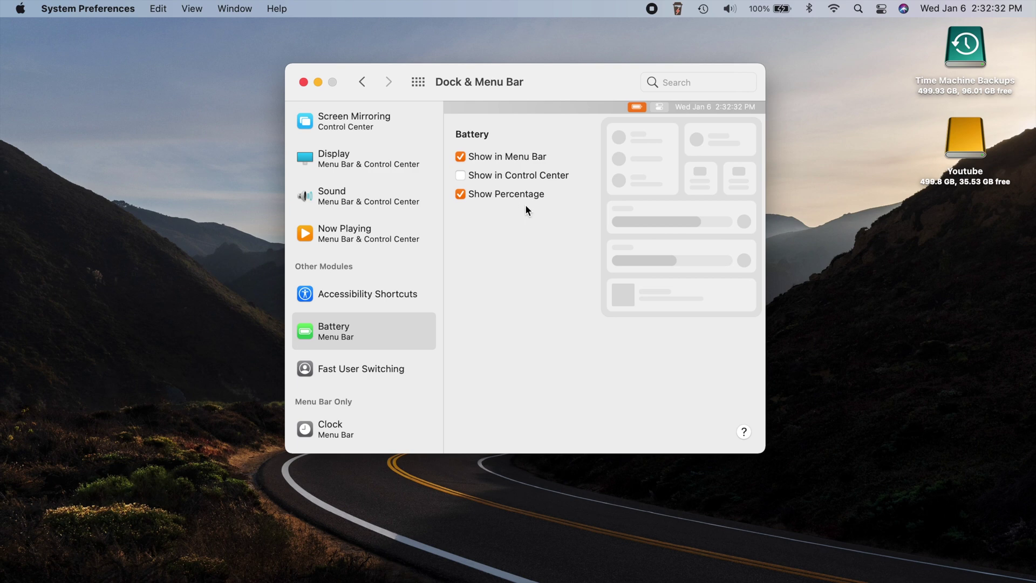
click(460, 194)
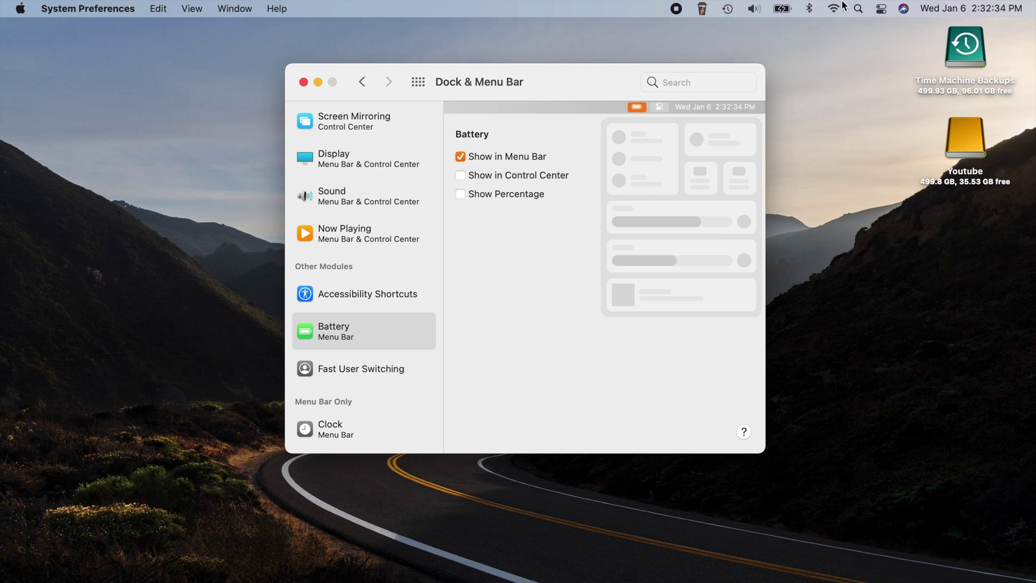
click(458, 194)
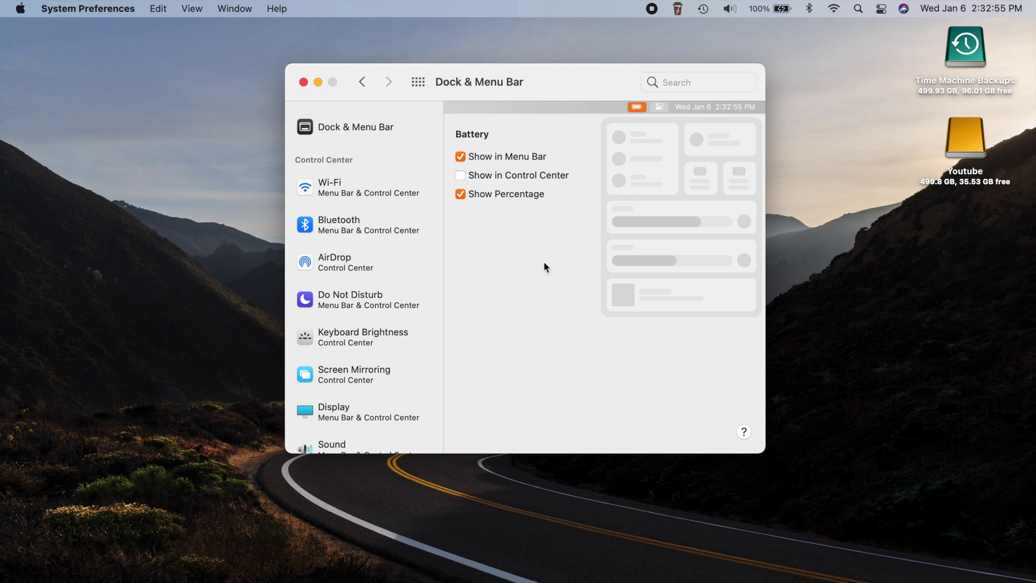
Drag the Screen Mirroring tile from Control Center up into the menu bar.
click(883, 10)
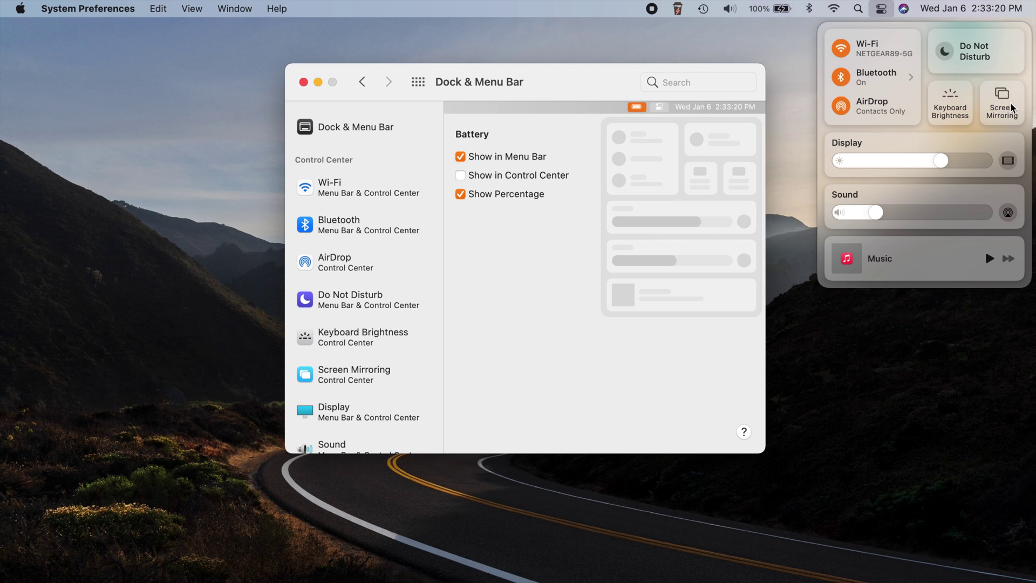
drag(1010, 108, 783, 13)
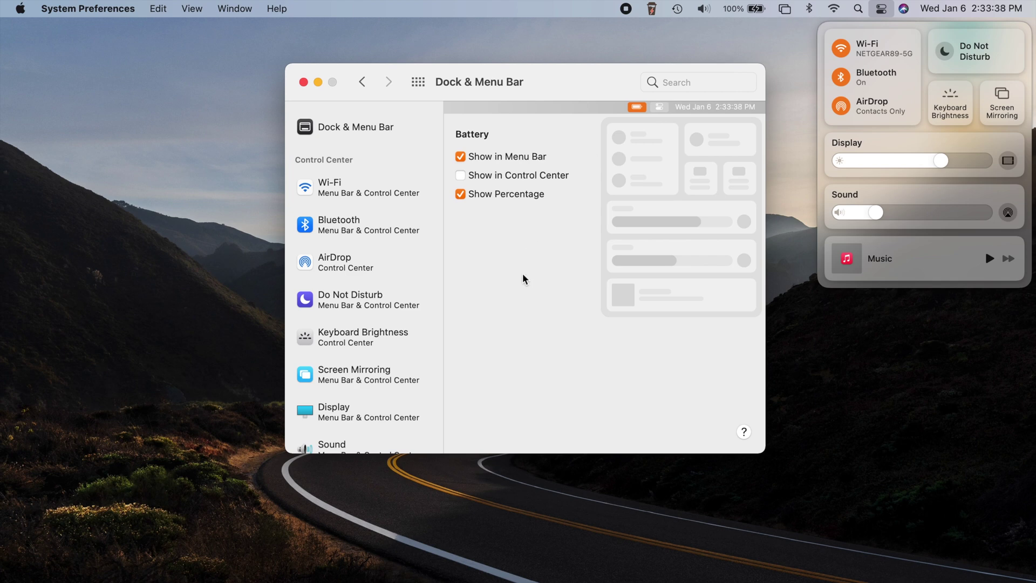
Uncheck Show in Menu Bar for Screen Mirroring, then confirm it still appears in Control Center.
click(489, 263)
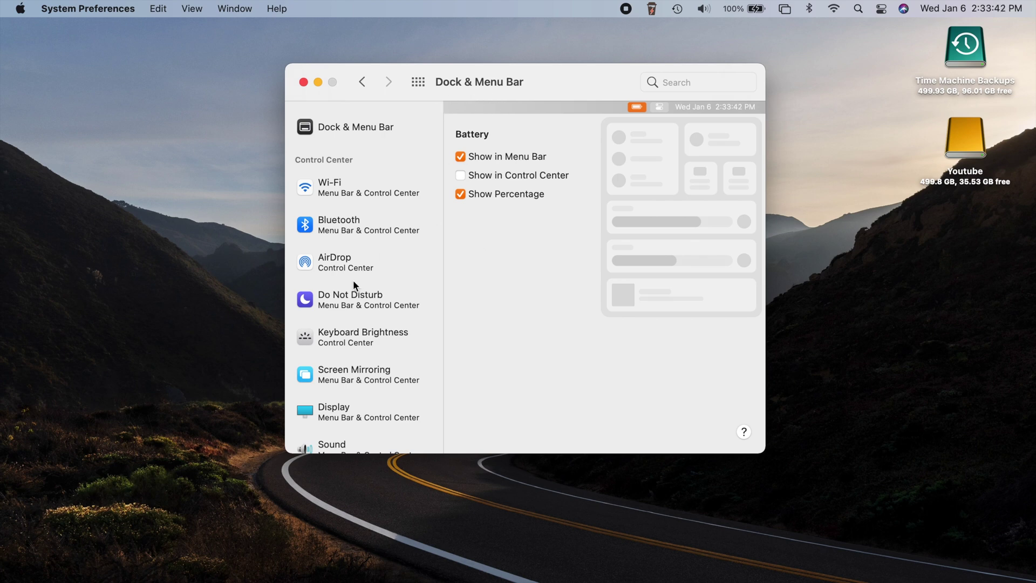
scroll(353, 280, down, 5)
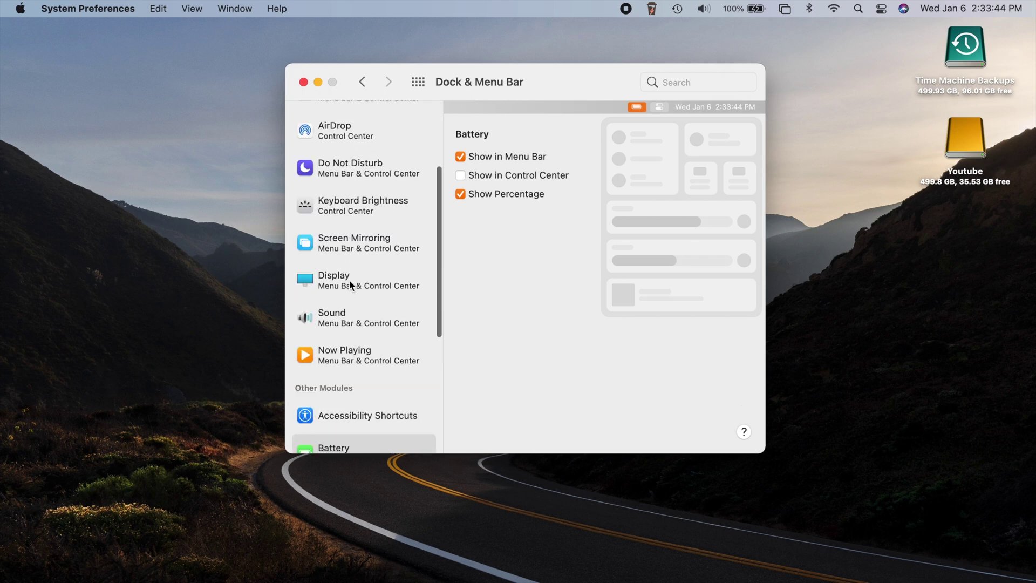
scroll(344, 294, up, 3)
click(346, 307)
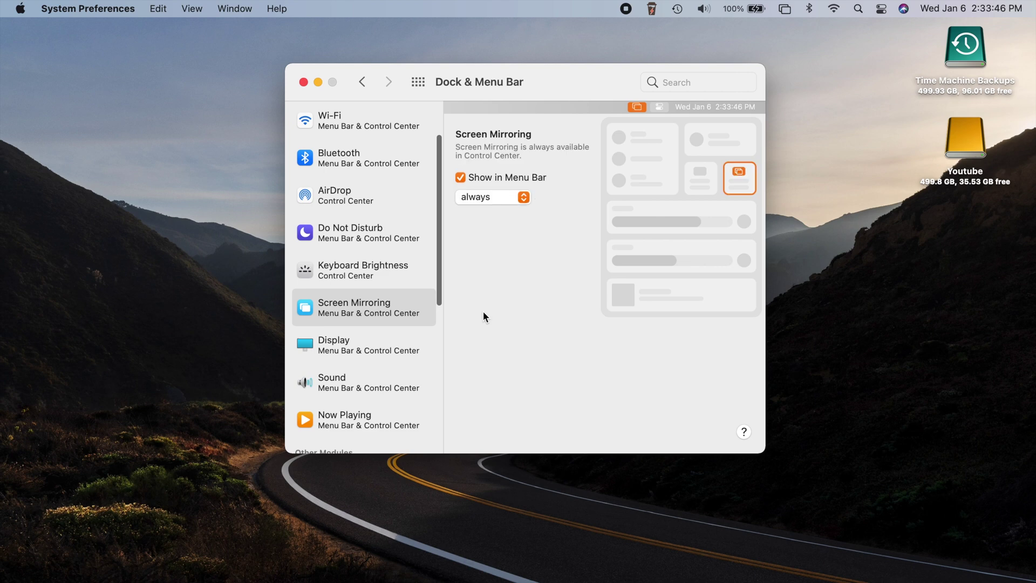
click(461, 177)
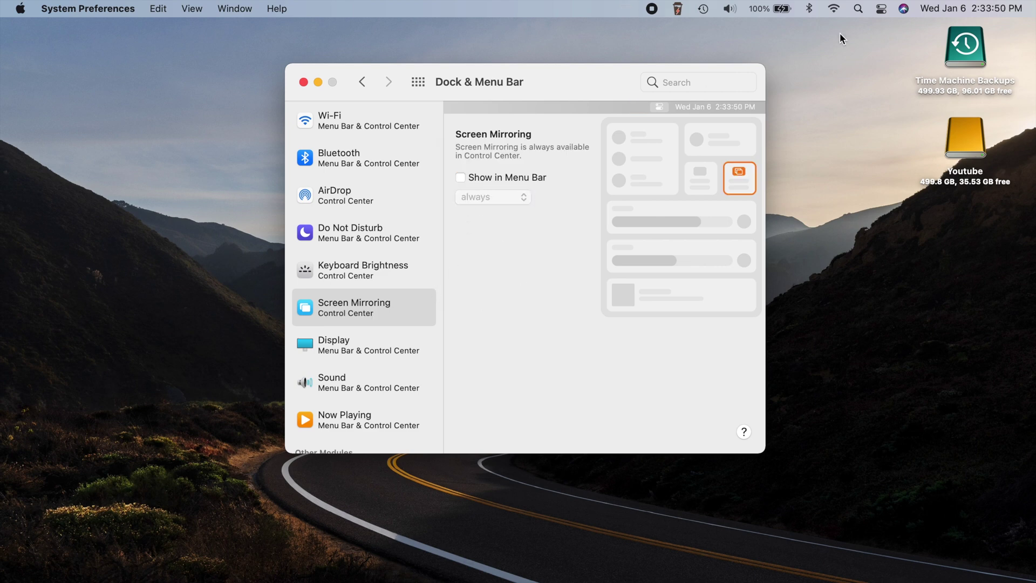
click(881, 8)
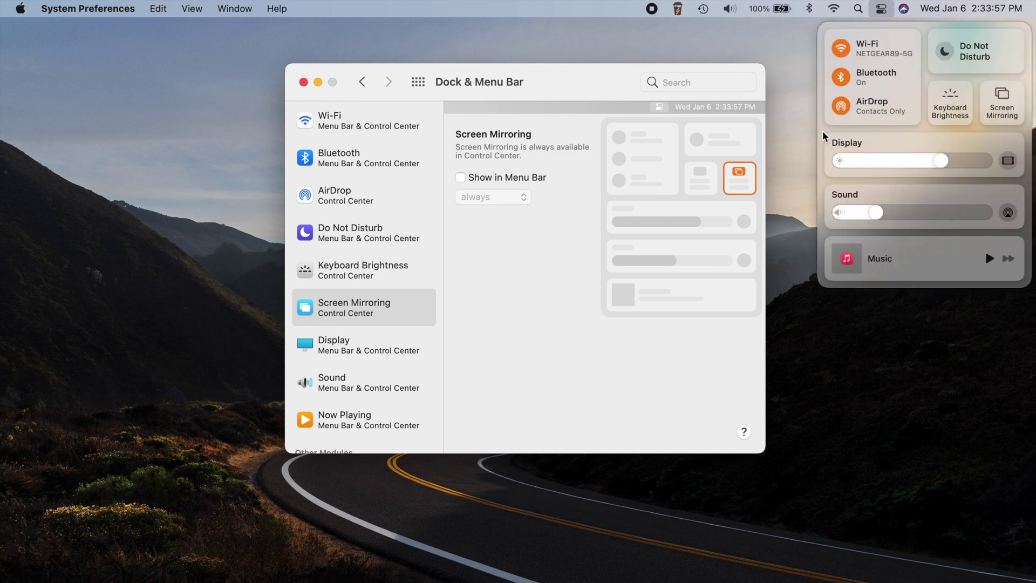
click(593, 85)
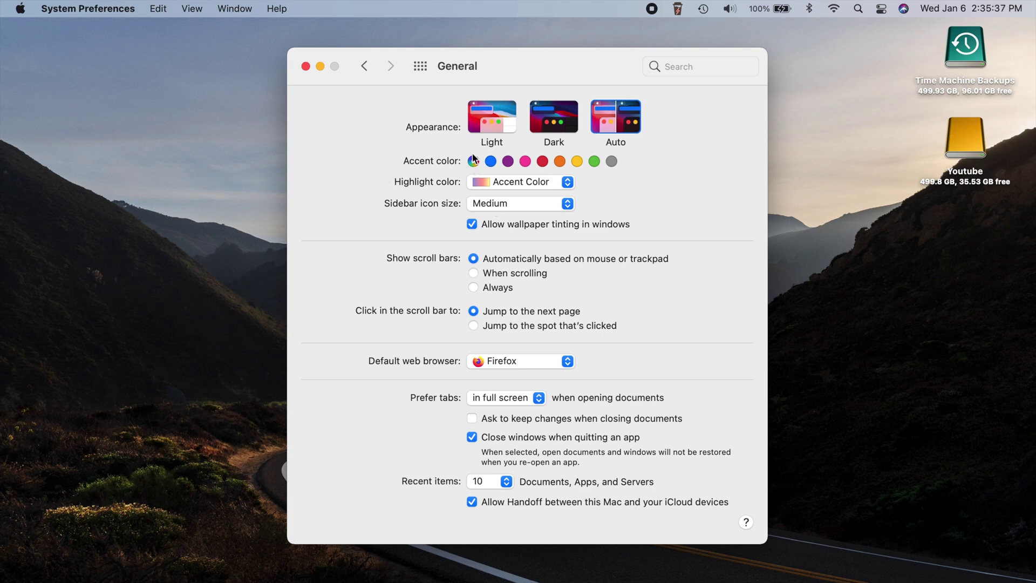
Pick the orange swatch as the accent colour in General.
click(560, 161)
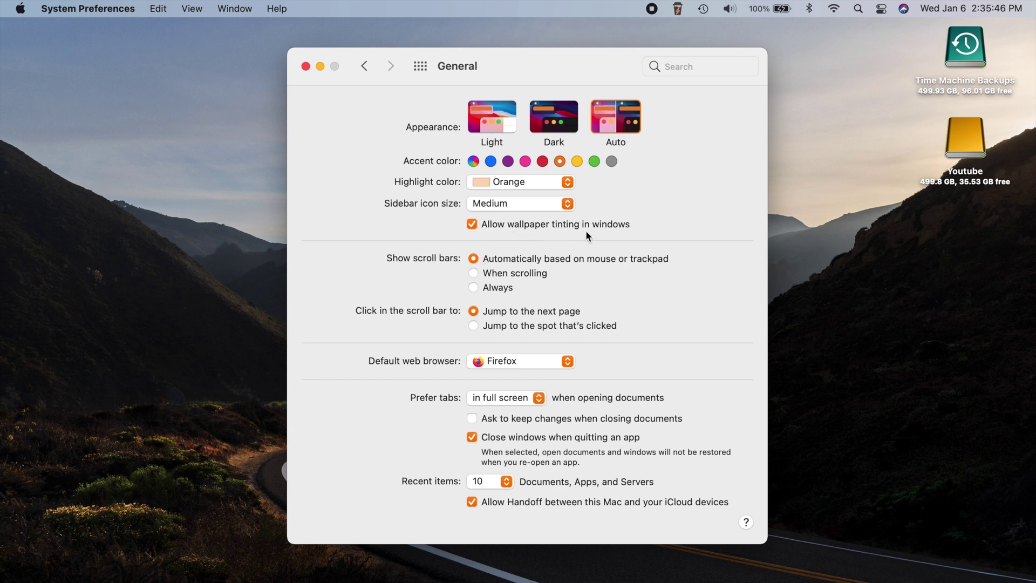
Turn 'Allow wallpaper tinting in windows' off and on several times, leaving it enabled.
click(473, 227)
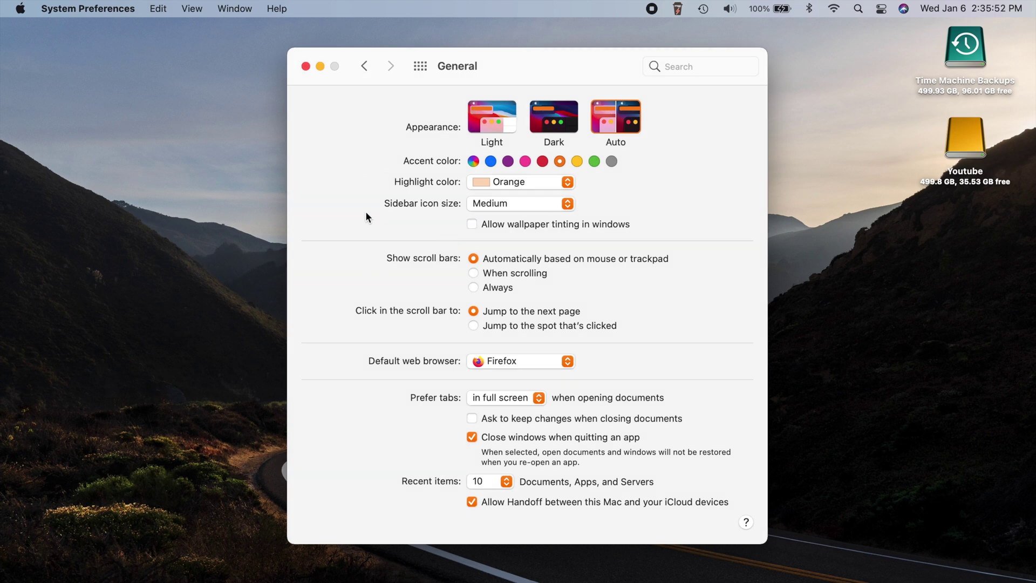
click(470, 224)
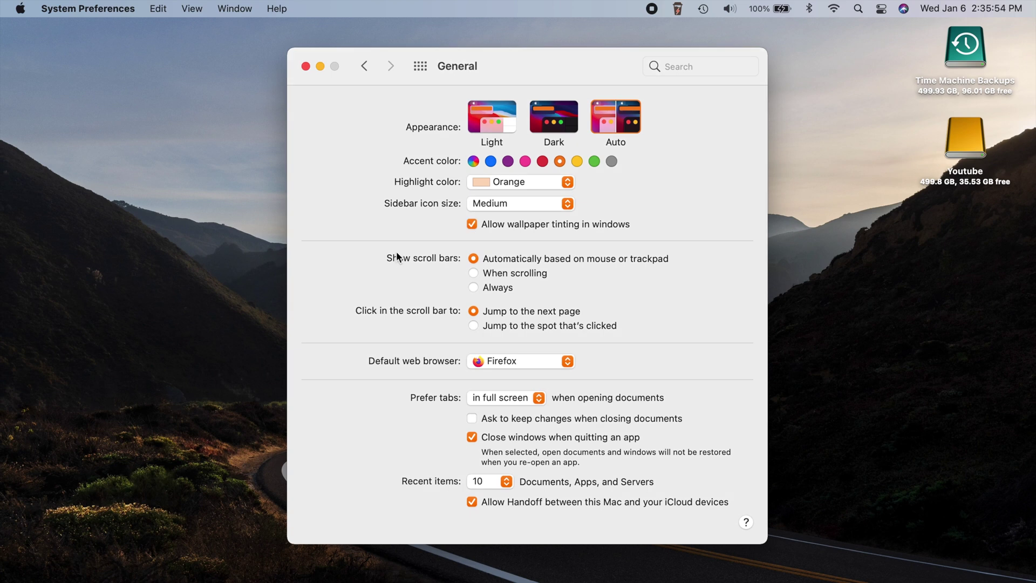
click(473, 225)
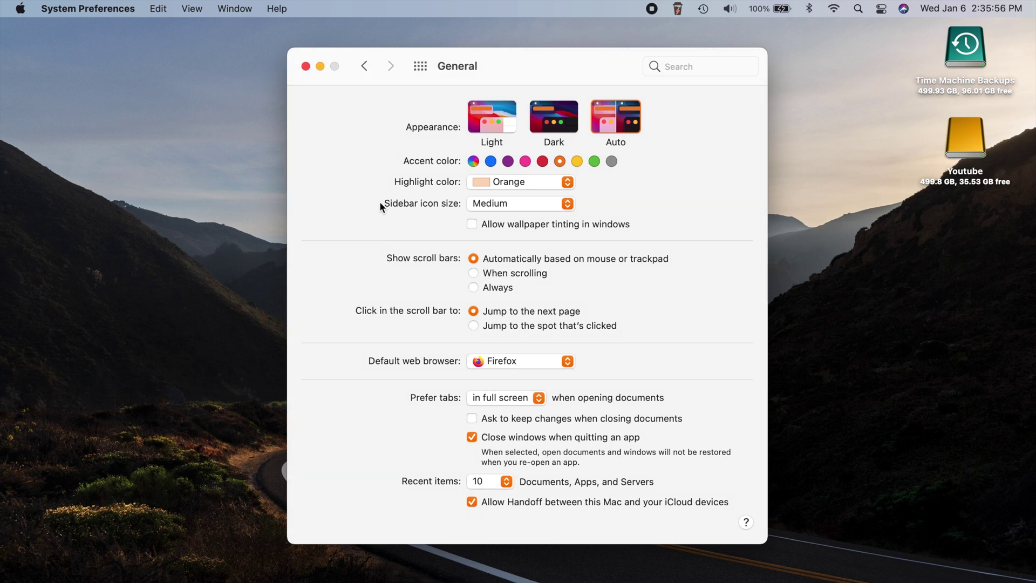
click(471, 224)
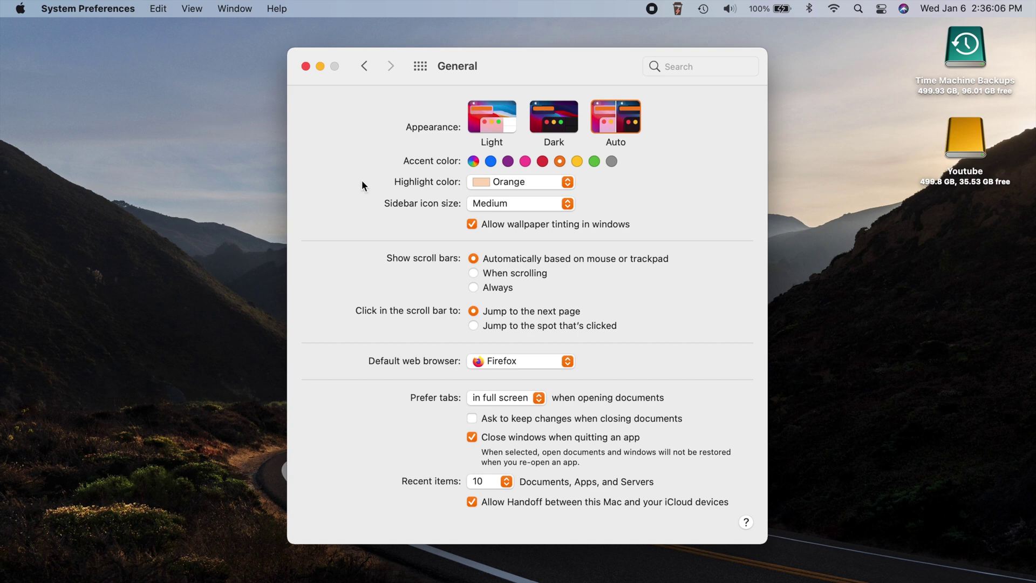
click(471, 225)
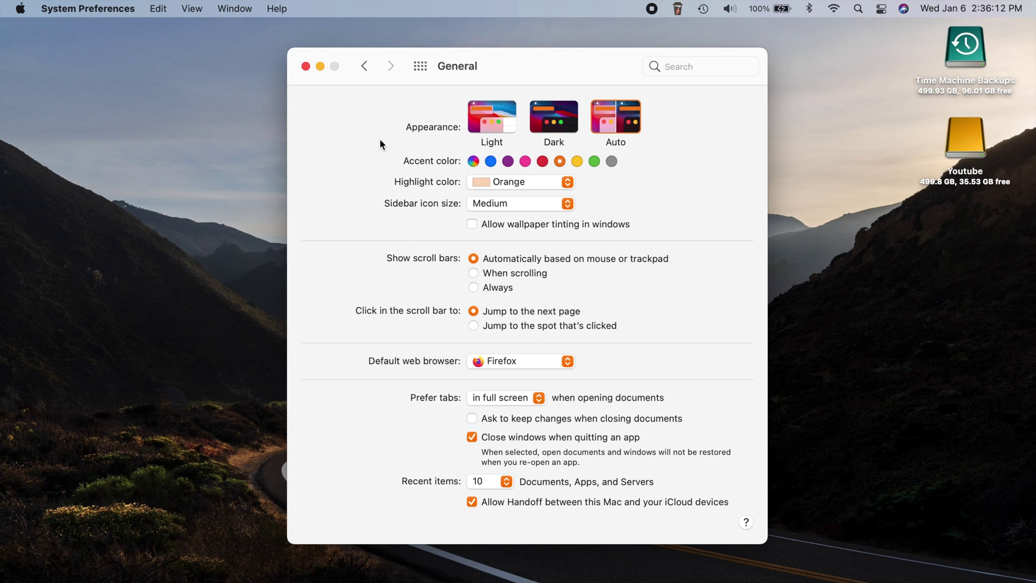
click(472, 225)
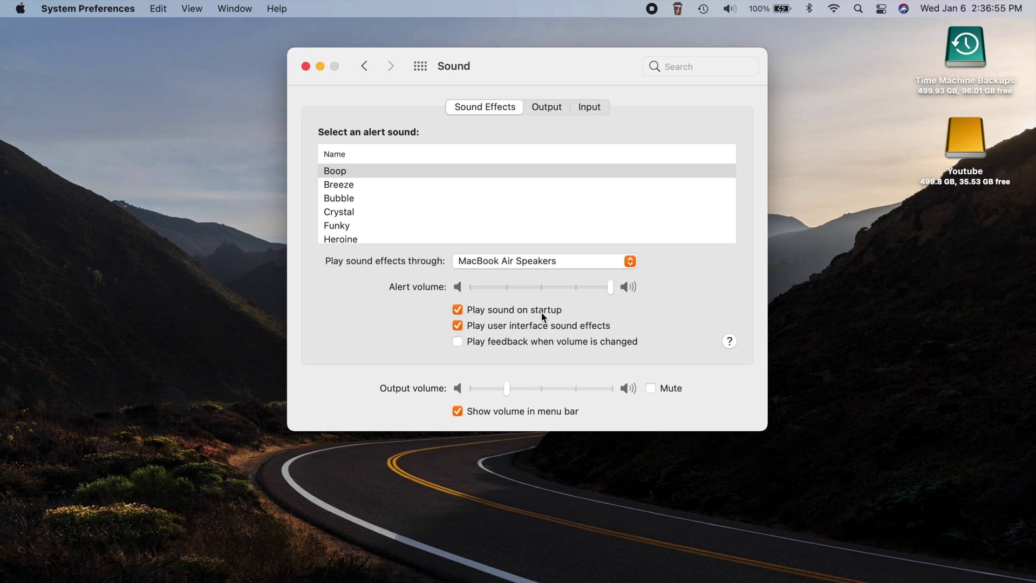
Uncheck and recheck 'Play sound on startup' in the Sound Effects settings.
click(457, 310)
click(455, 312)
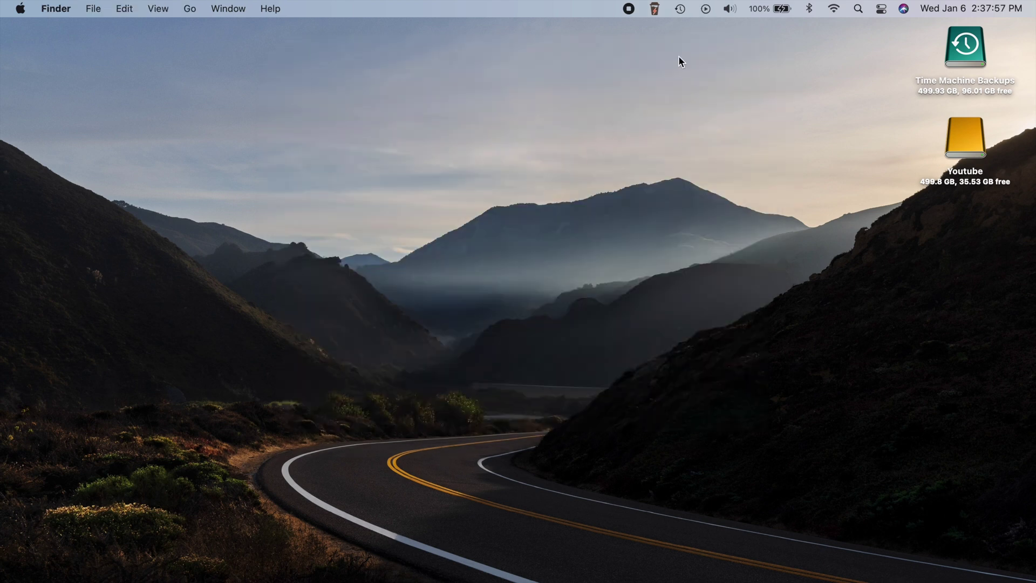
Check the playing track 'Caught in a Dream' from the Now Playing menu item and Control Center.
click(707, 9)
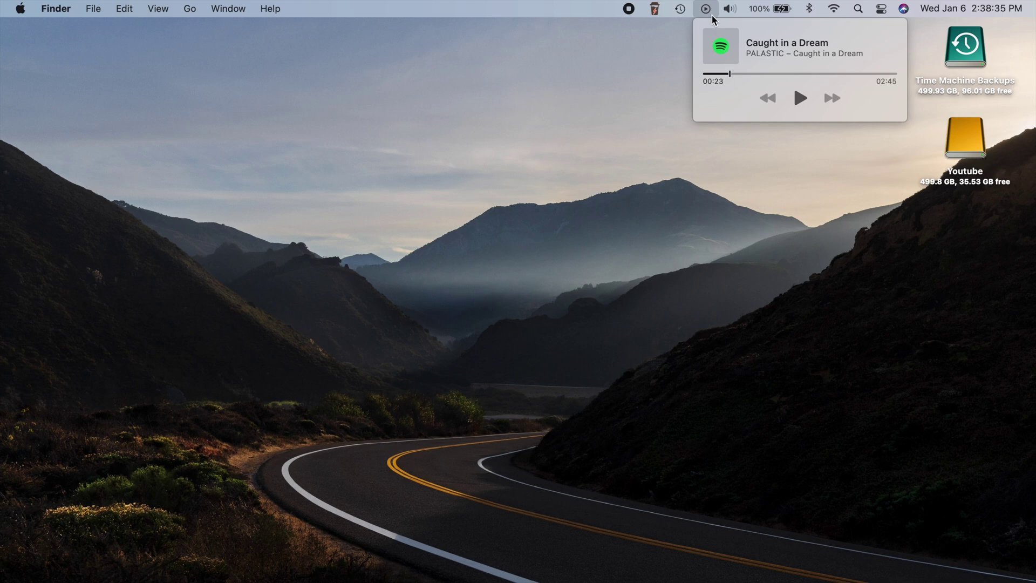
click(880, 9)
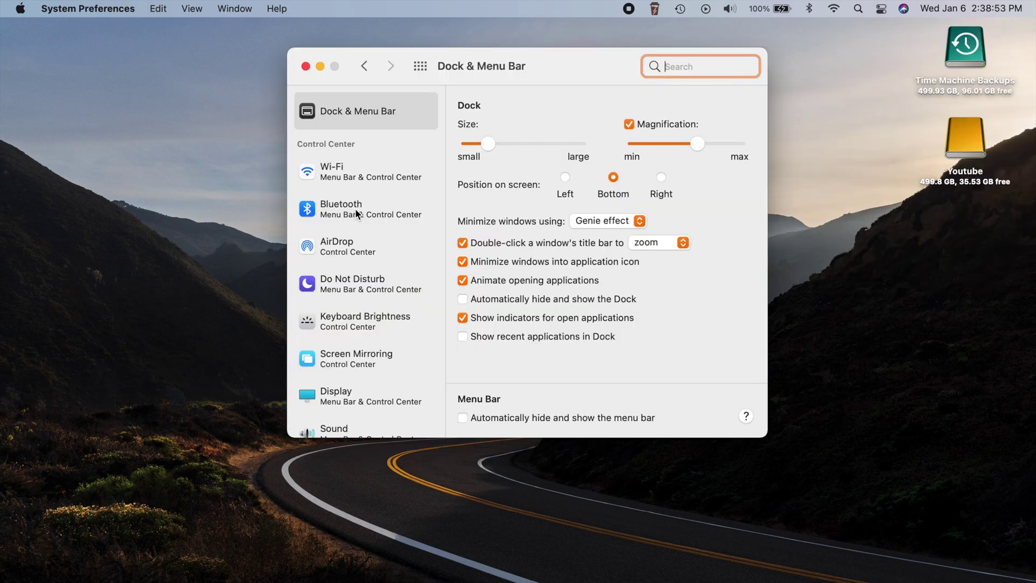
Set Now Playing to show in the menu bar when active, and quit Spotify from the Dock.
scroll(355, 210, down, 5)
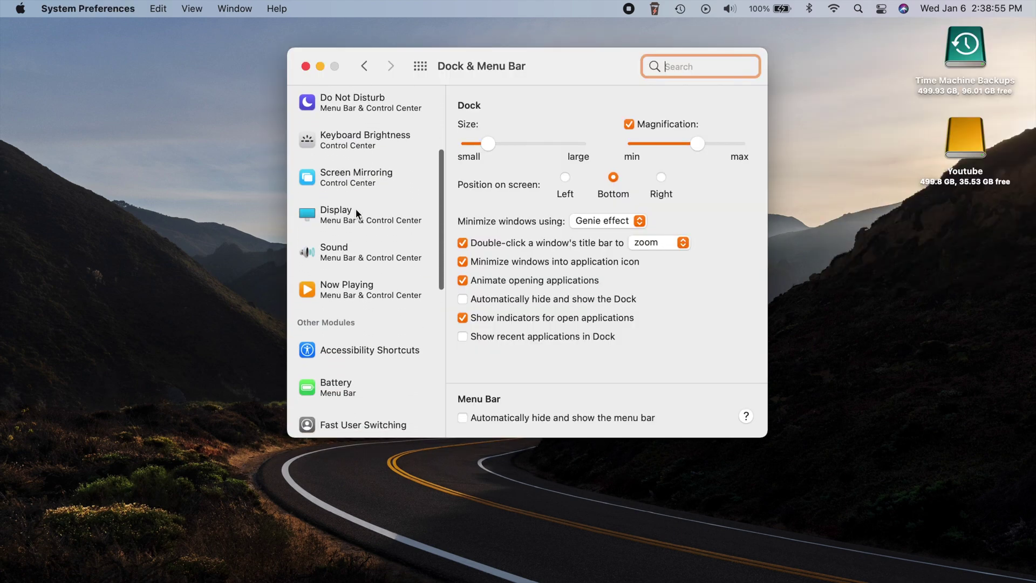
scroll(356, 212, down, 4)
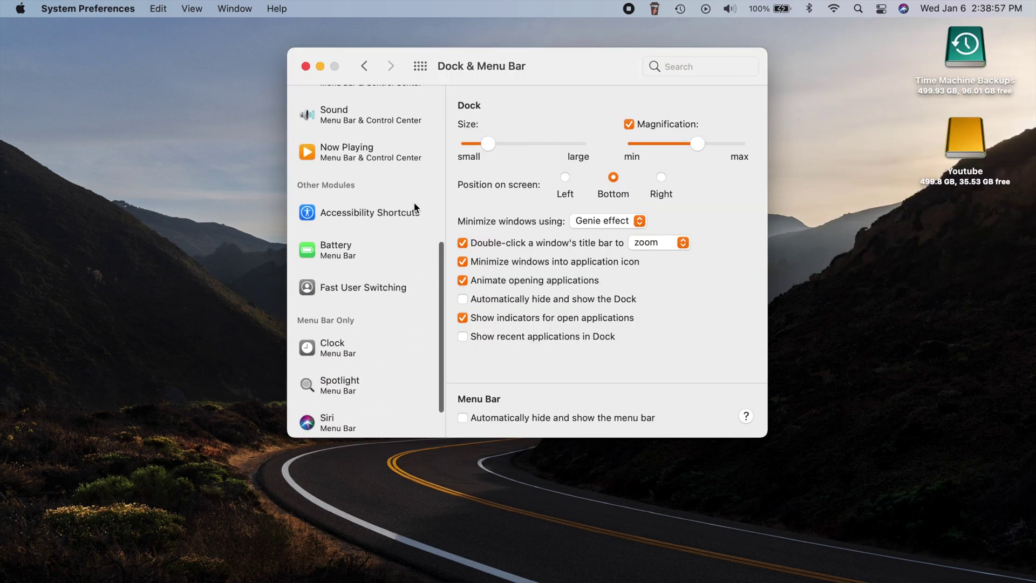
click(362, 153)
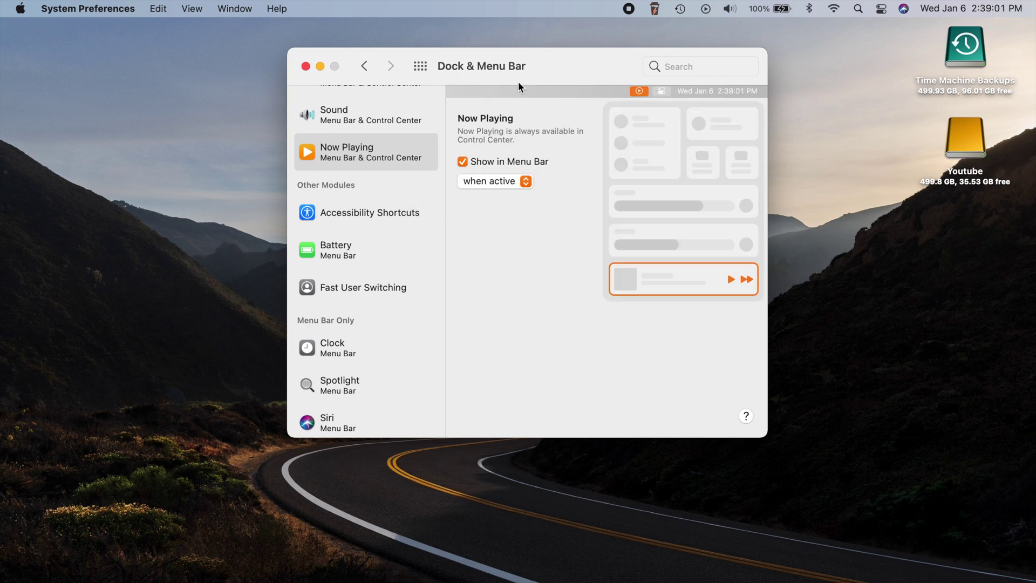
scroll(356, 178, down, 2)
scroll(351, 196, up, 5)
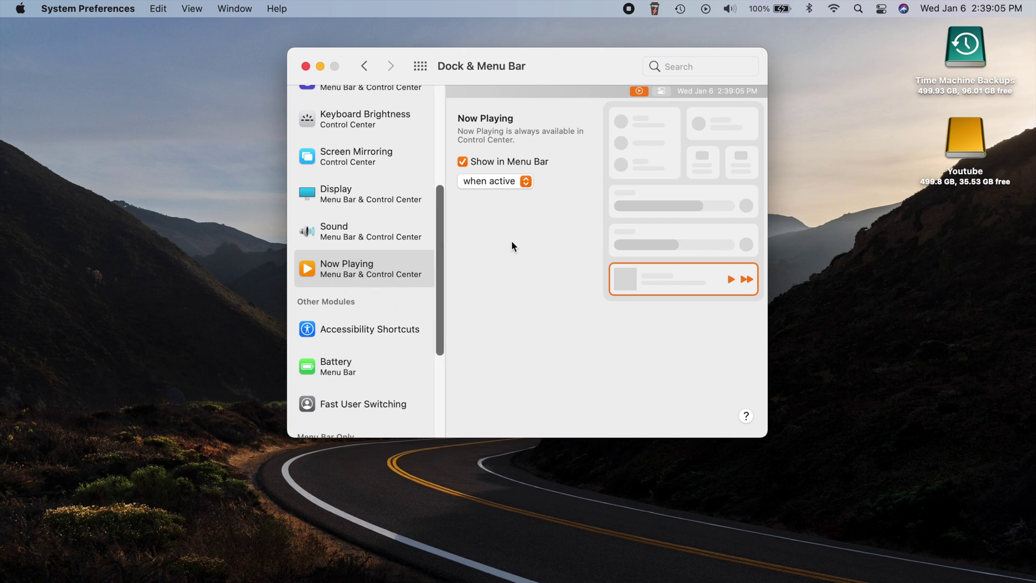
click(508, 183)
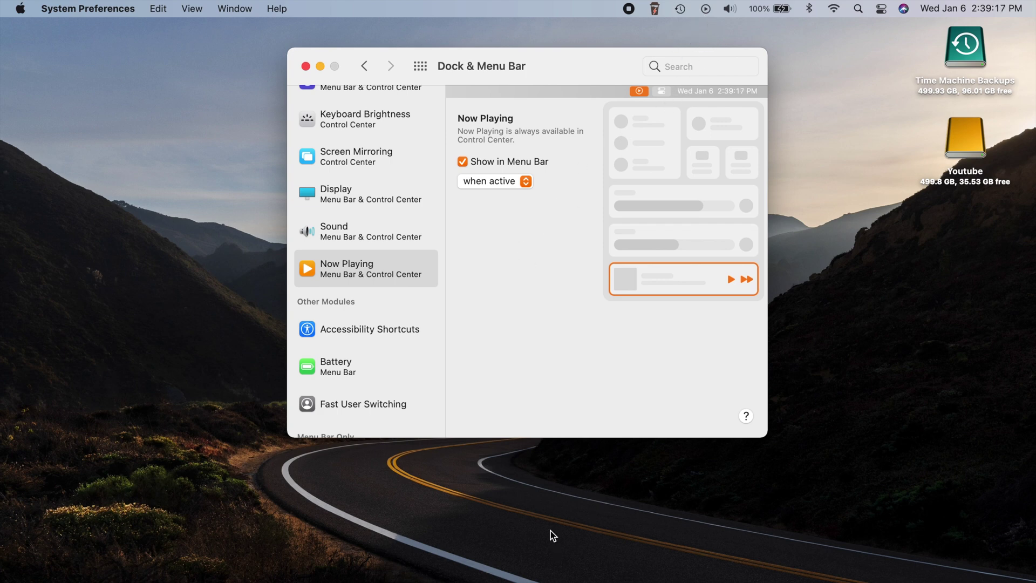
right_click(508, 576)
click(535, 549)
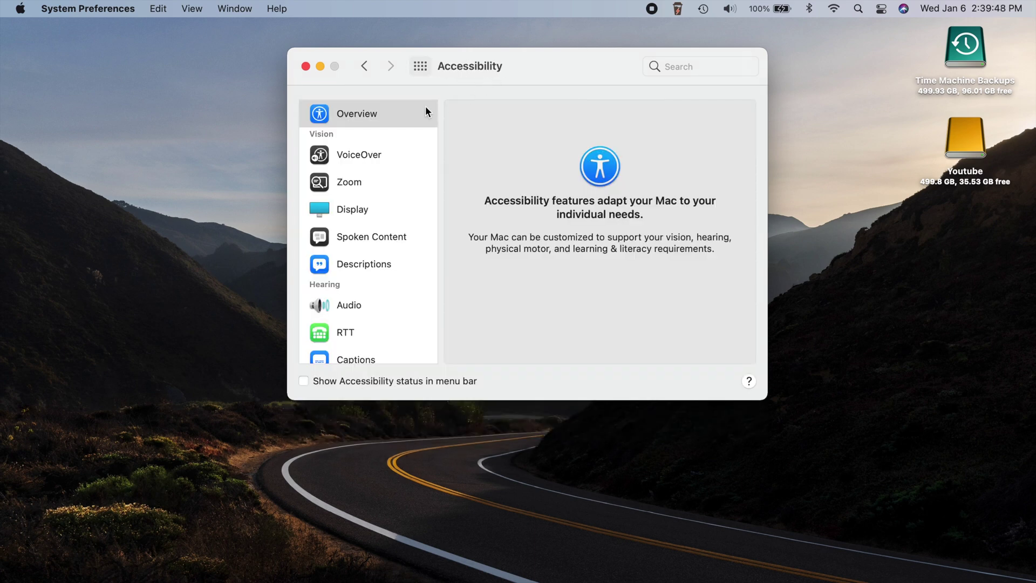
Open Accessibility's Spoken Content pane to view the system voice and speaking rate.
scroll(377, 194, down, 5)
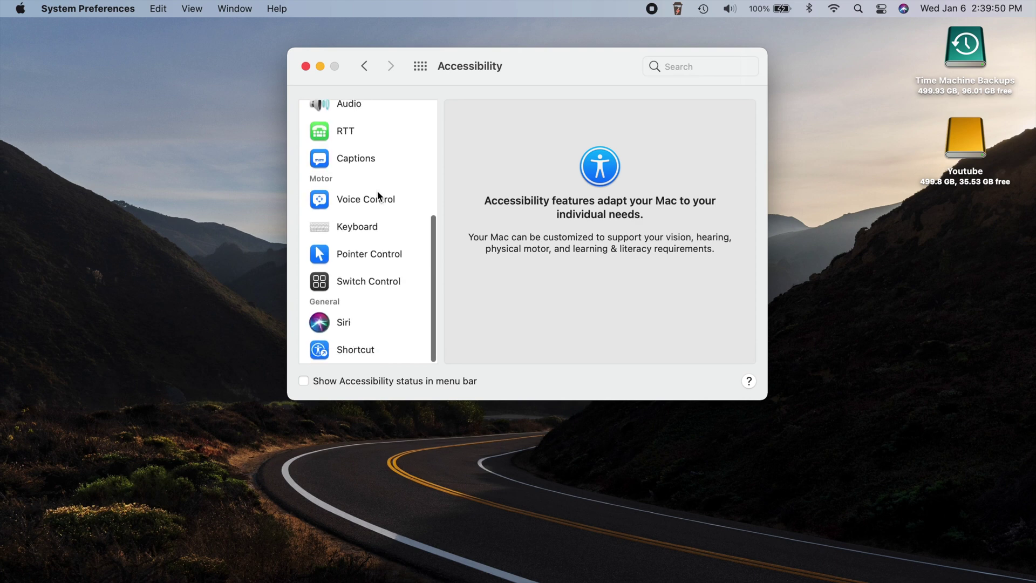
scroll(369, 244, up, 5)
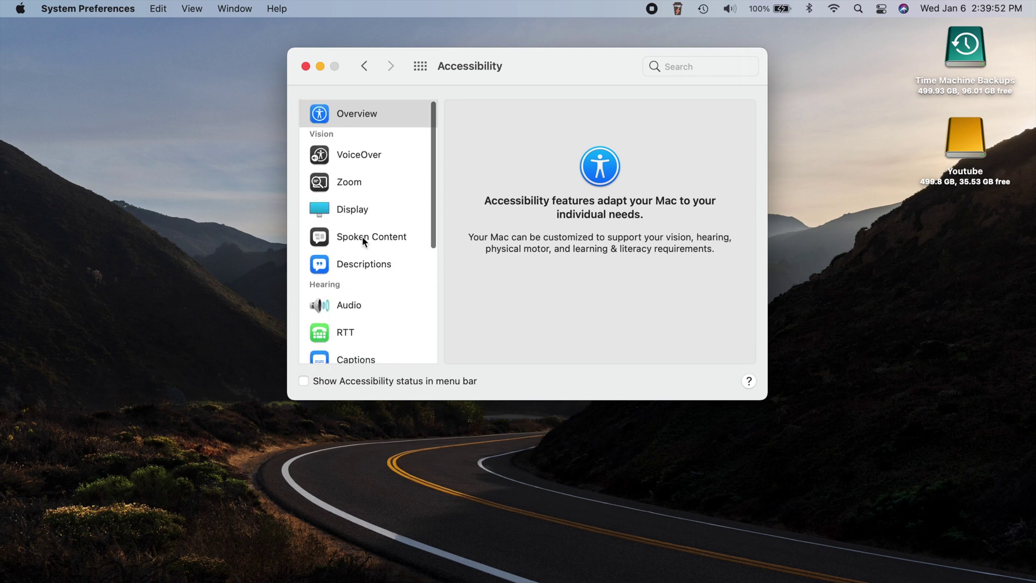
click(362, 238)
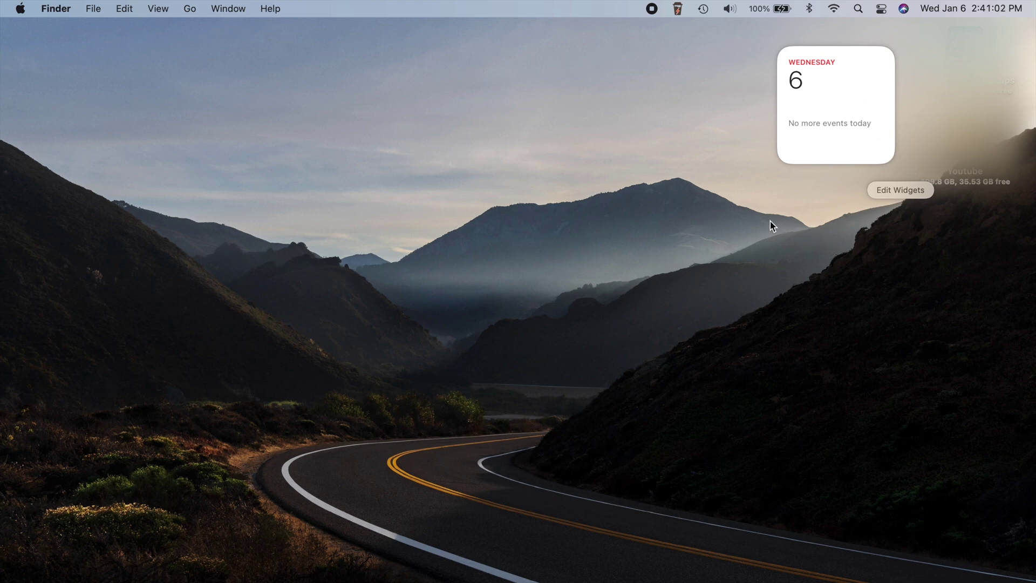
Switch the desktop Calendar widget to Large size, then back to Small.
right_click(818, 100)
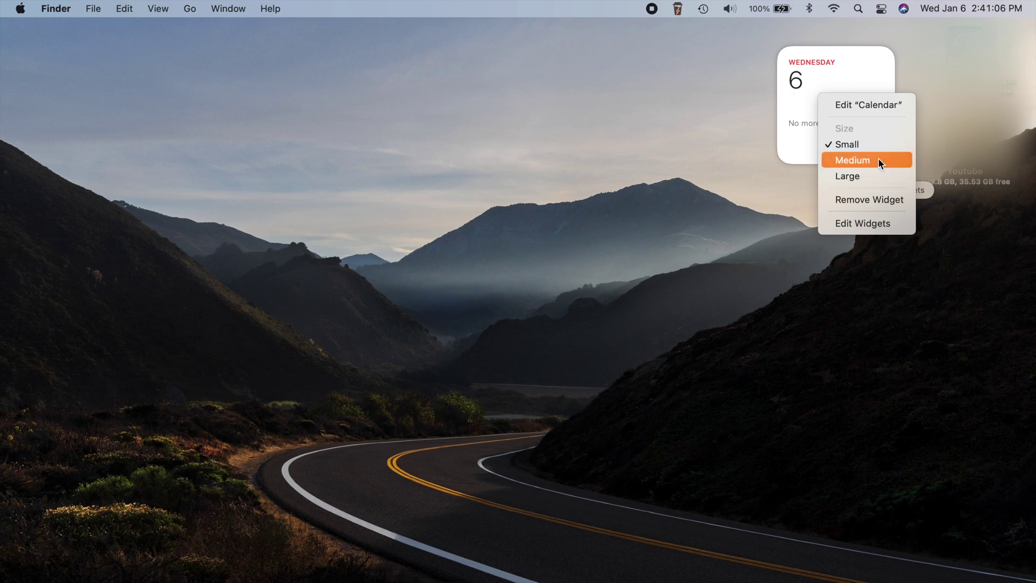
click(881, 176)
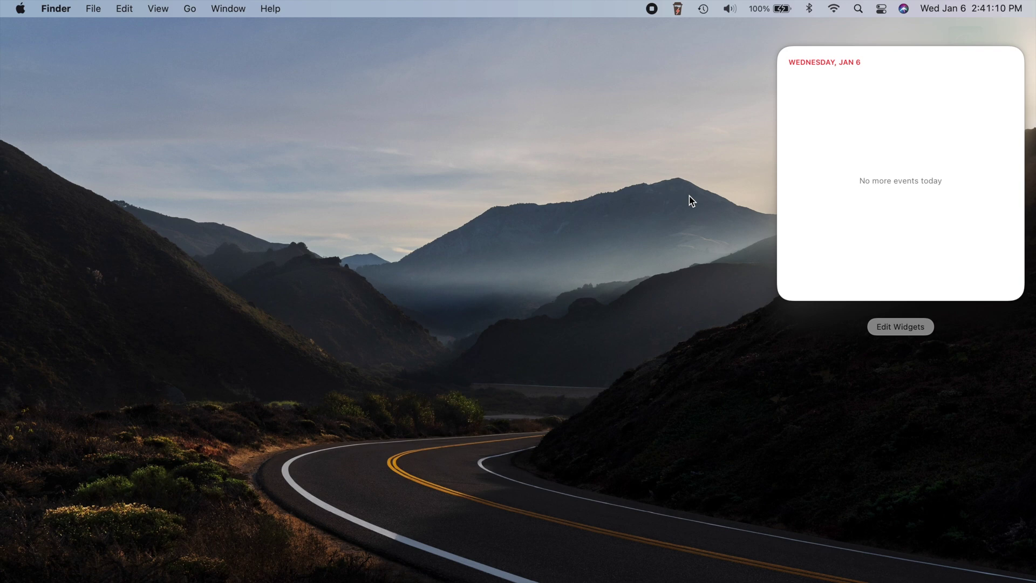
right_click(819, 126)
click(849, 171)
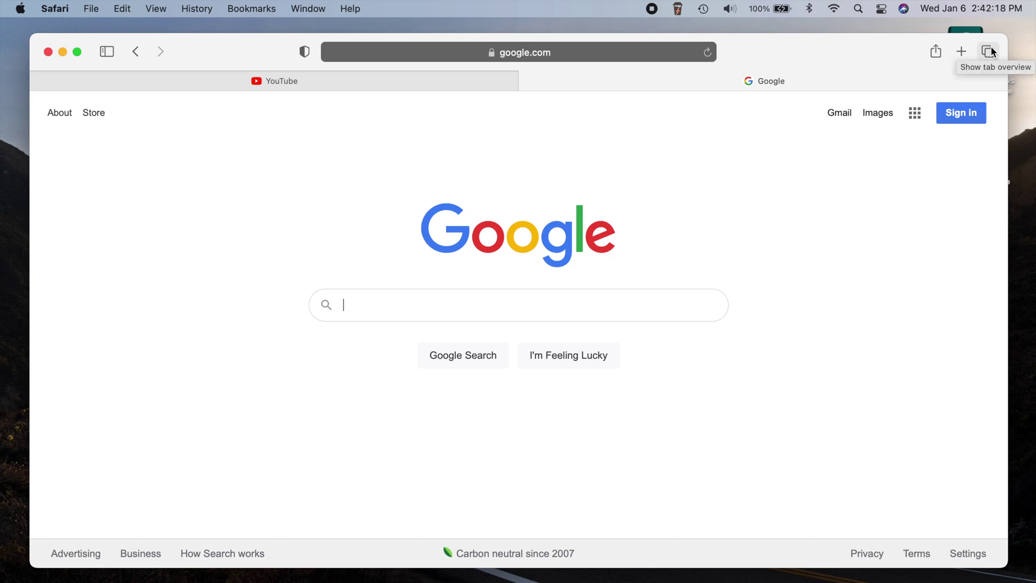
Search the Safari tab overview for 'go', switch to the Google tab, then reopen the overview.
click(991, 53)
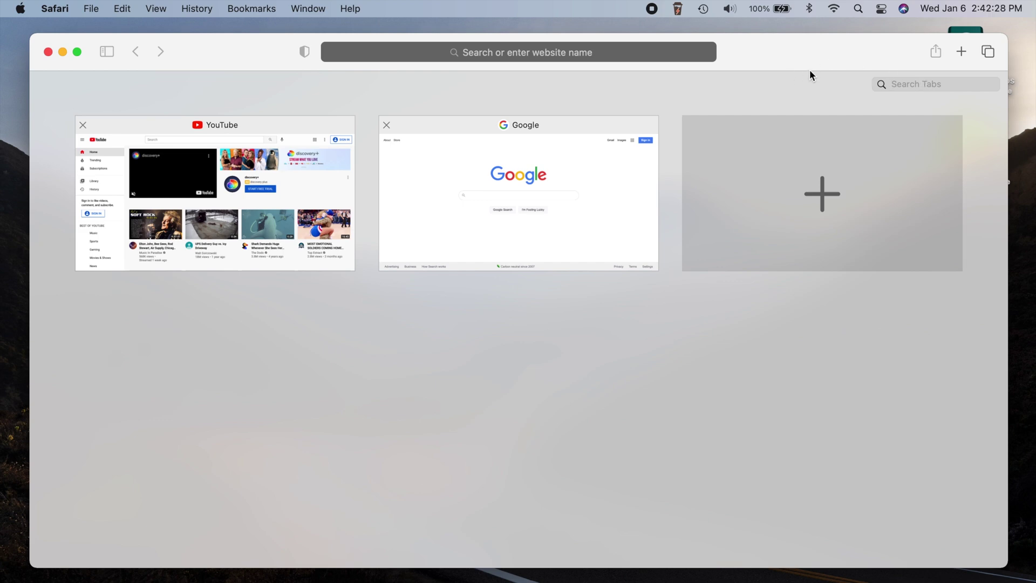
text(go)
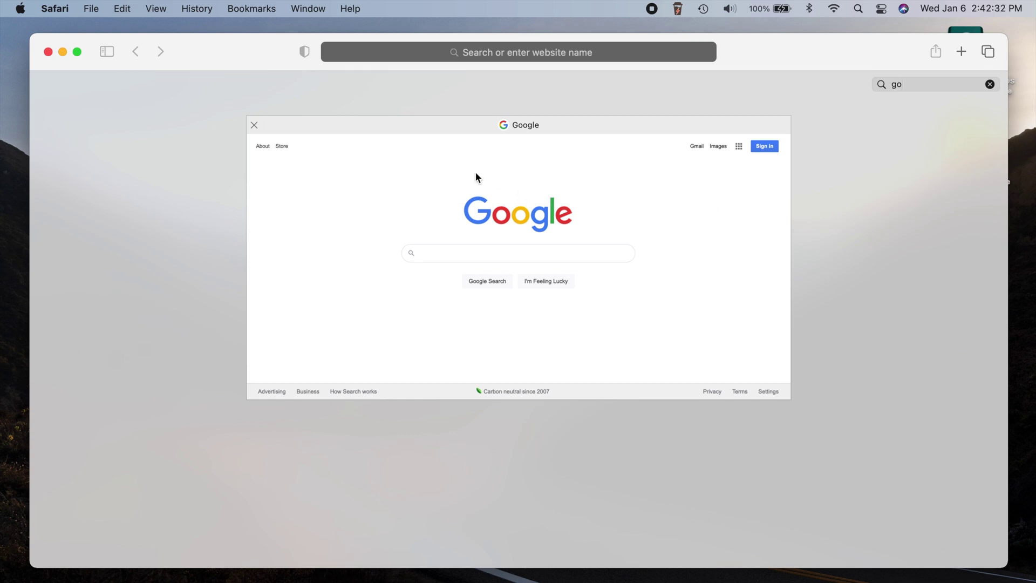
click(482, 227)
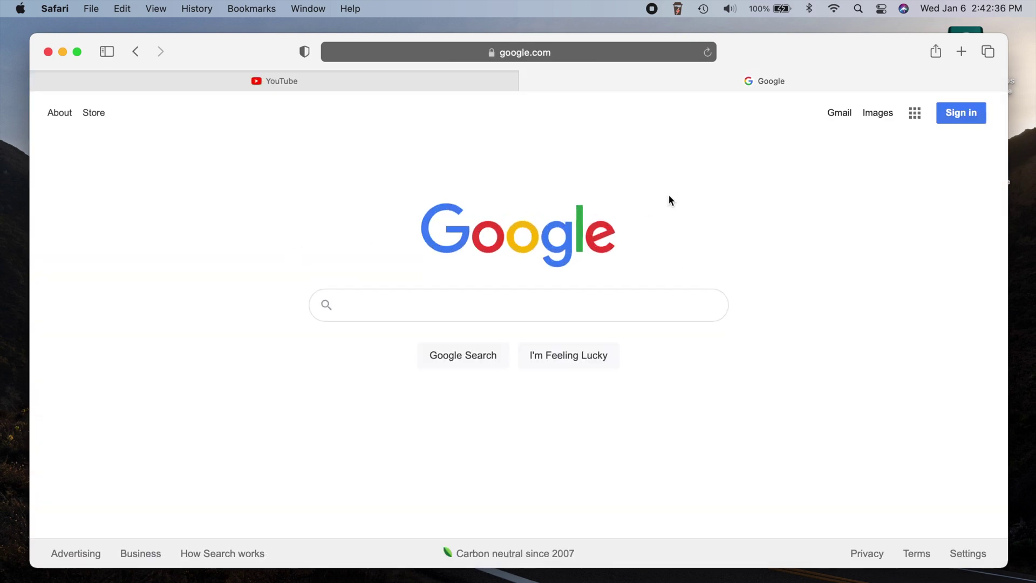
click(989, 53)
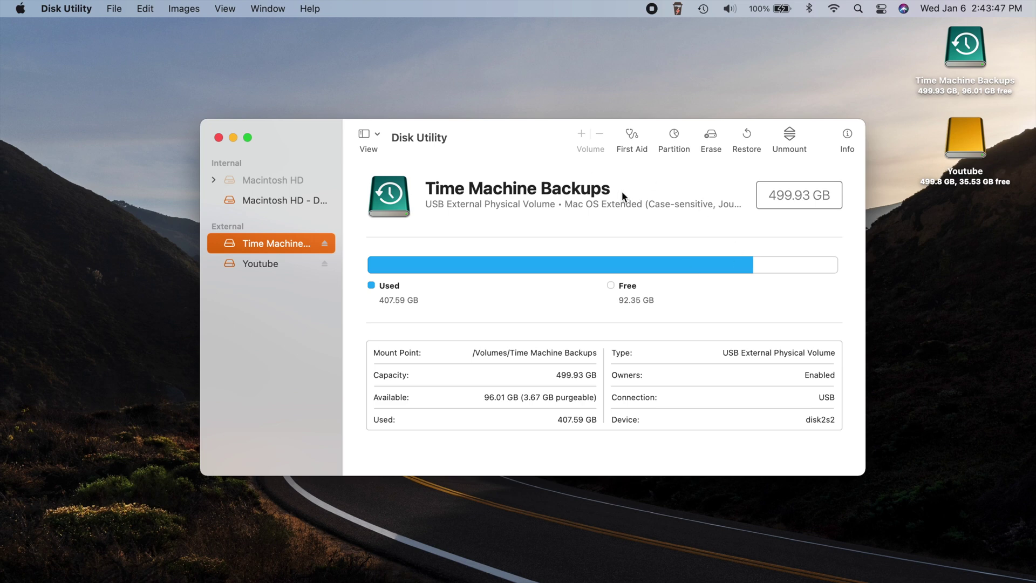
click(712, 136)
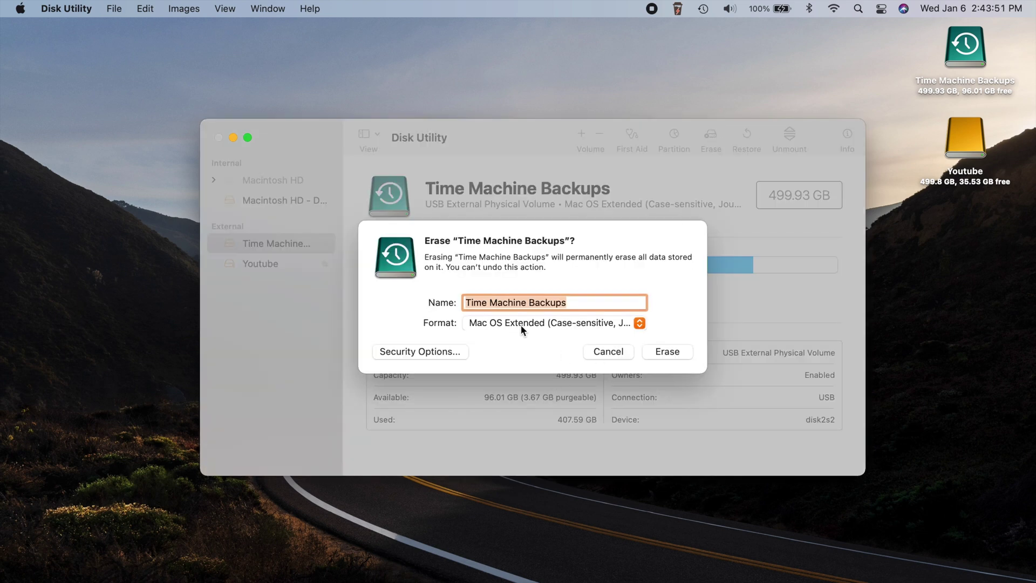
click(638, 322)
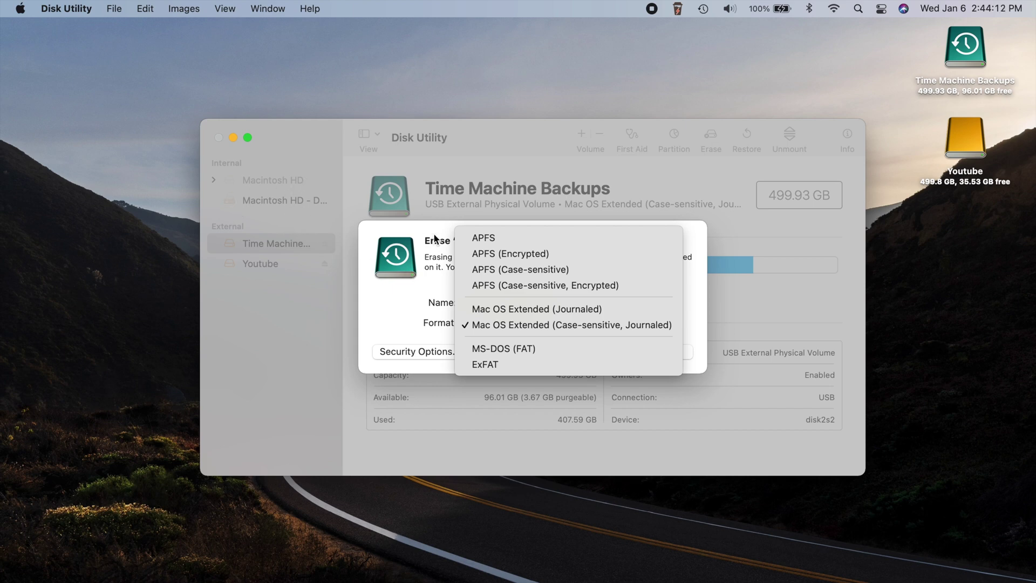
click(388, 294)
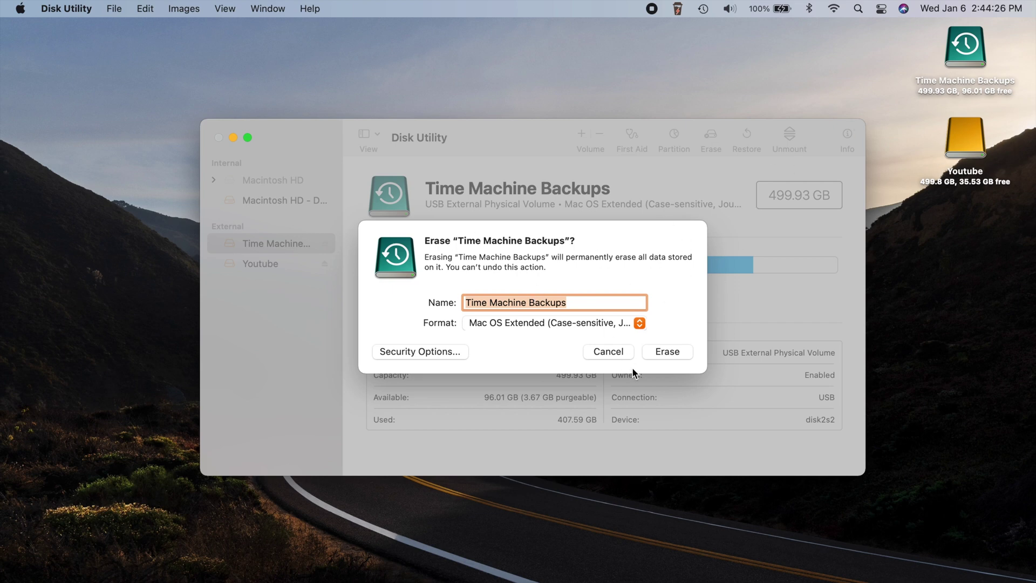
click(605, 351)
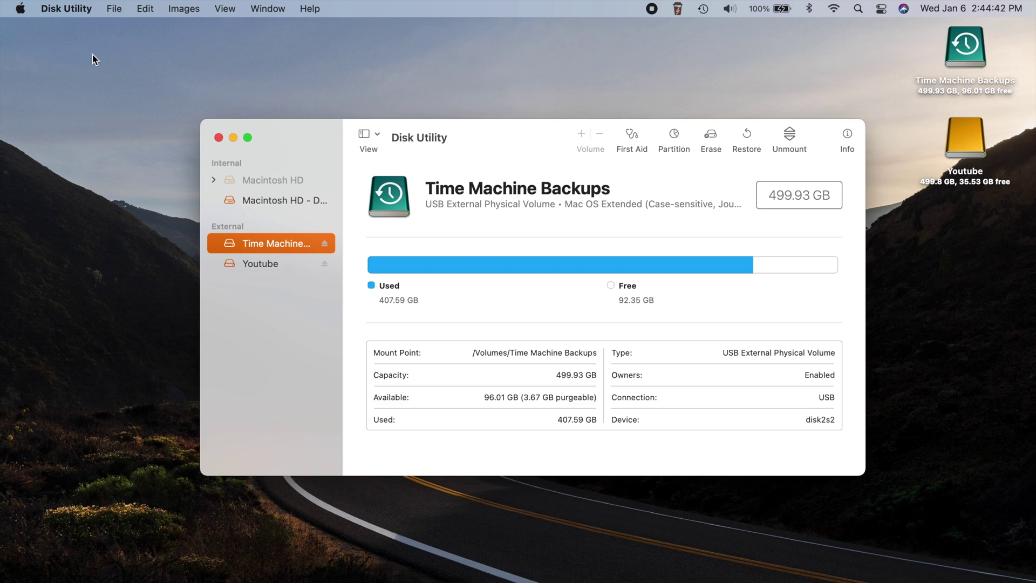
click(68, 8)
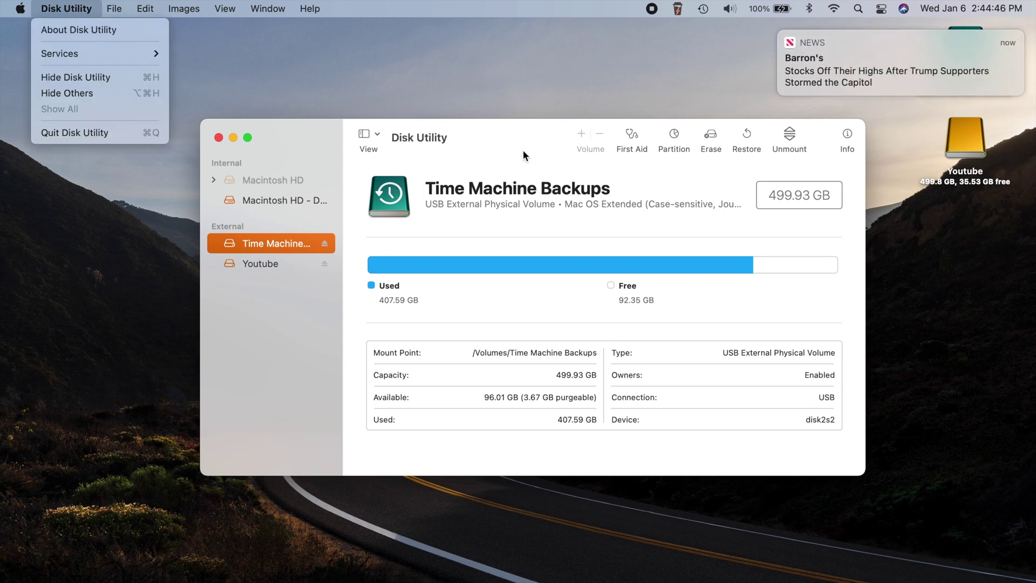
click(511, 135)
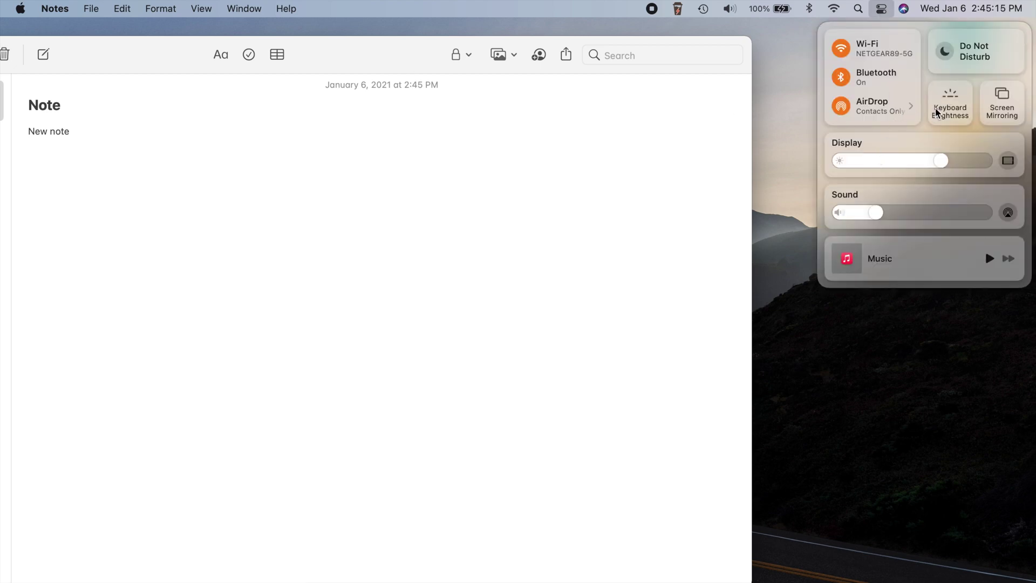
Turn on Dark Mode from Control Center's Display controls and return to the note.
click(915, 145)
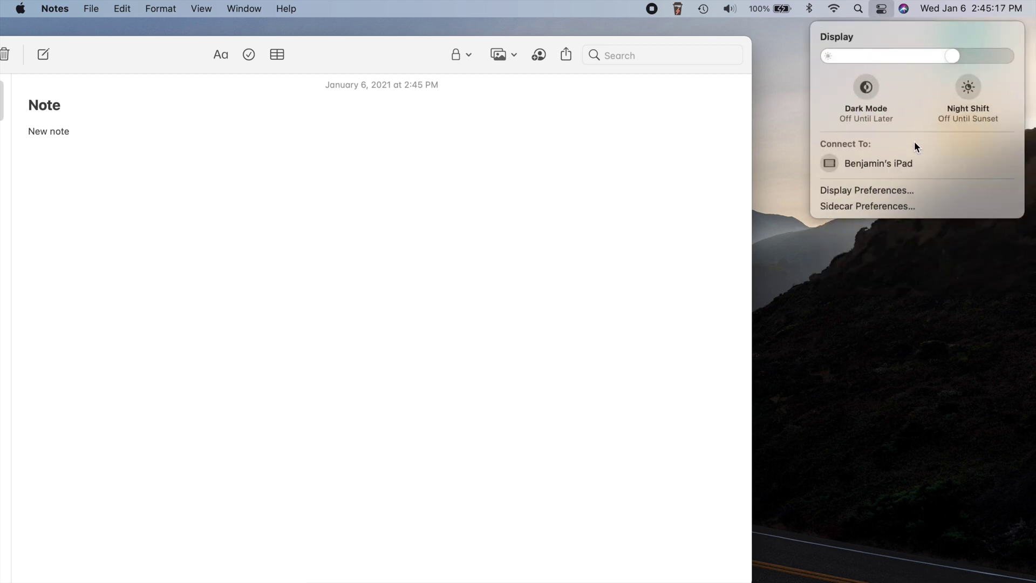
click(867, 90)
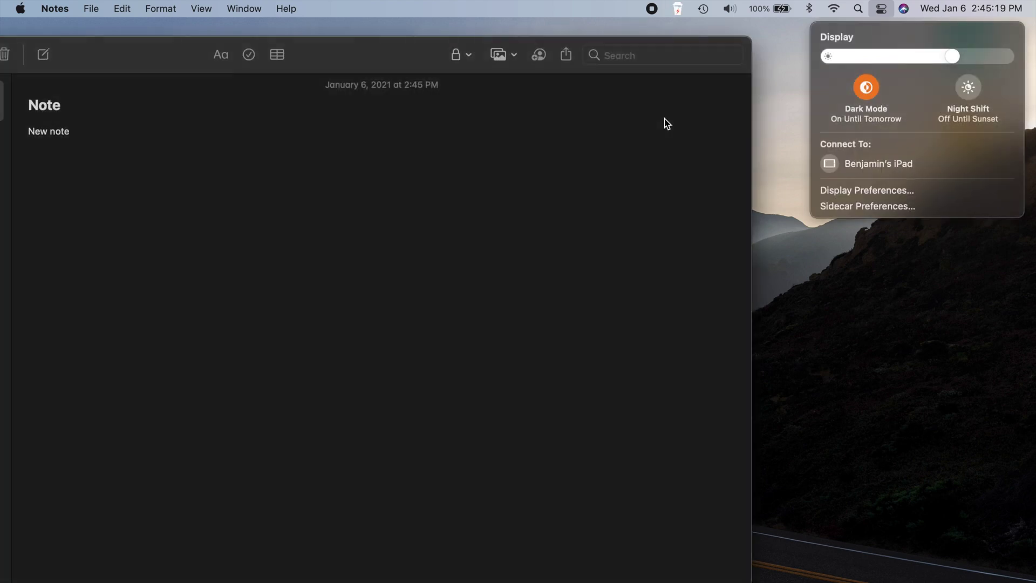
click(449, 185)
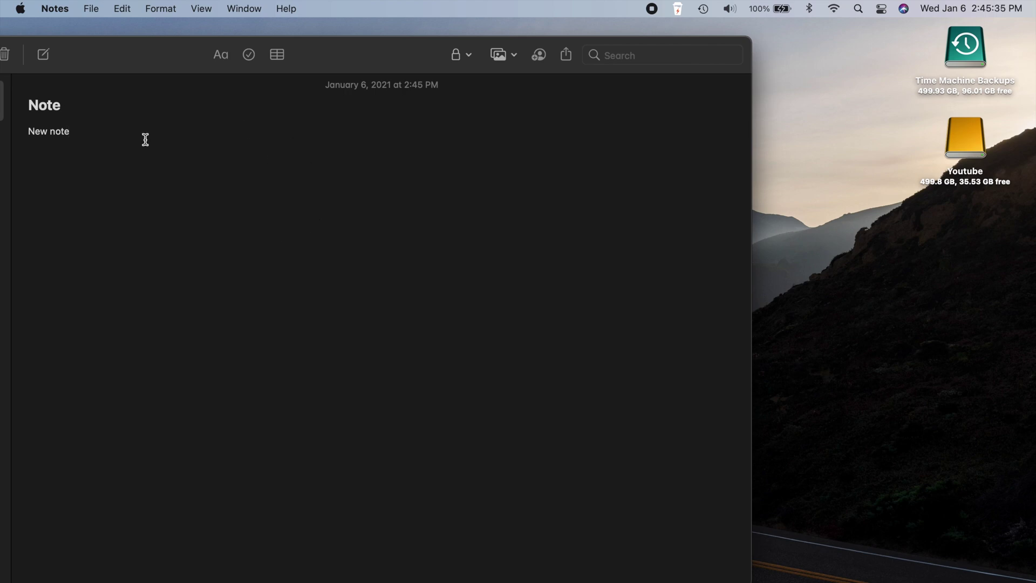
right_click(248, 250)
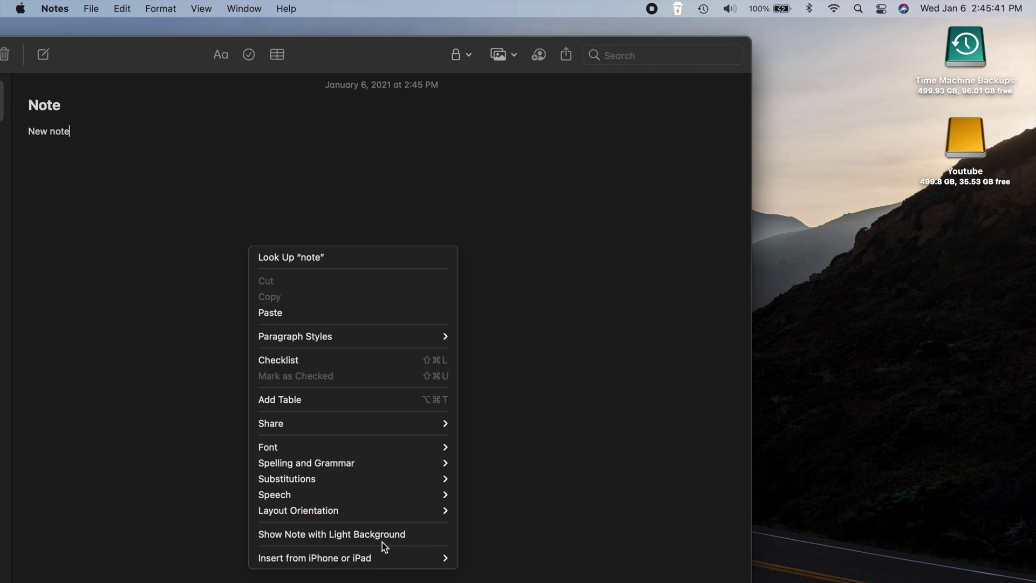
click(416, 536)
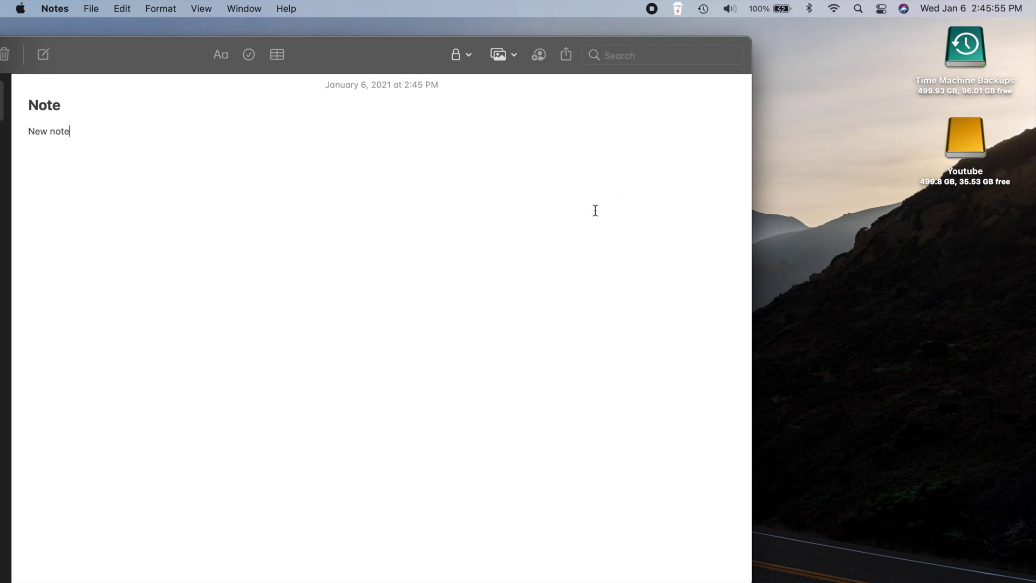
click(881, 9)
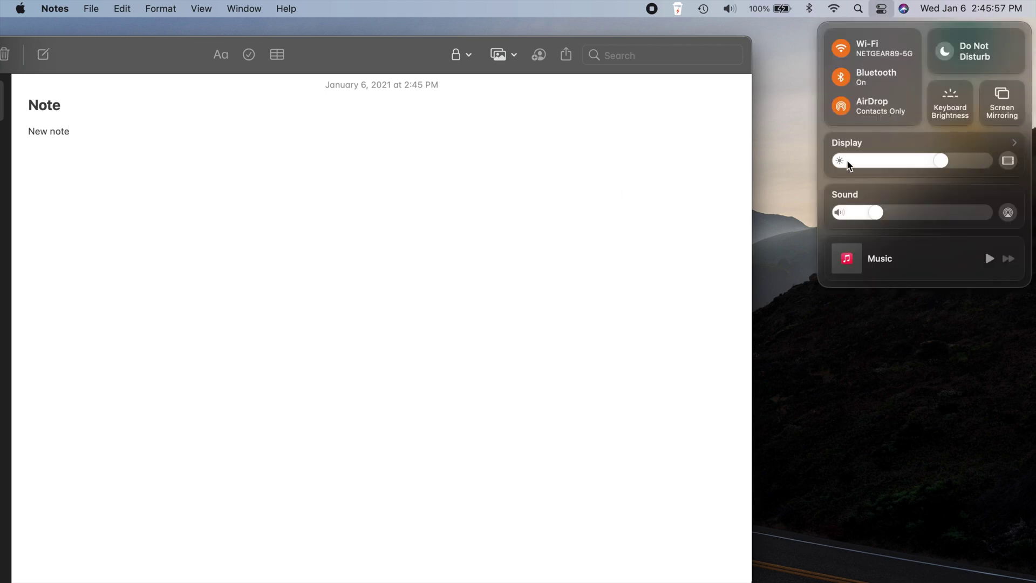
click(873, 141)
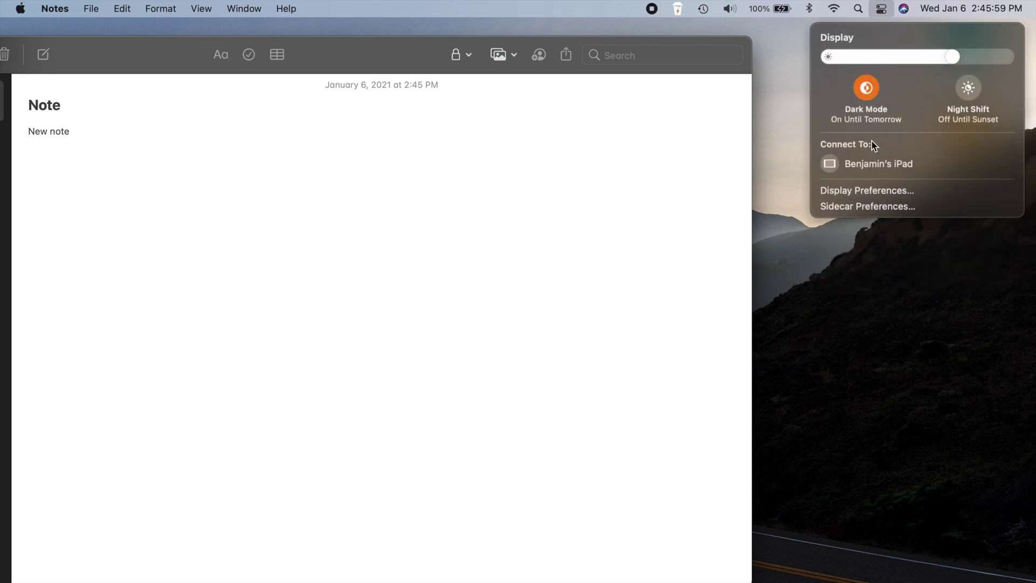
click(865, 88)
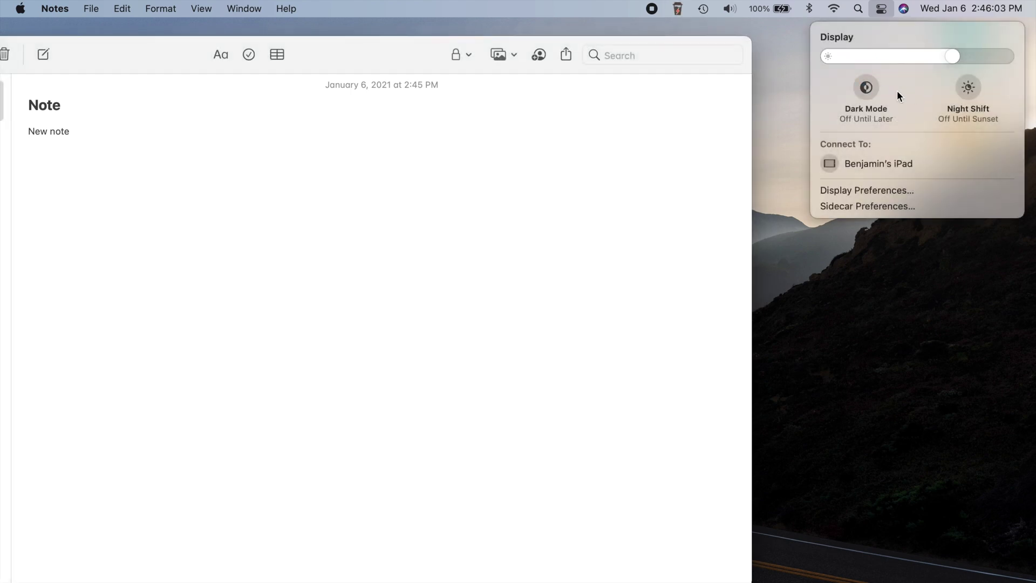
click(868, 87)
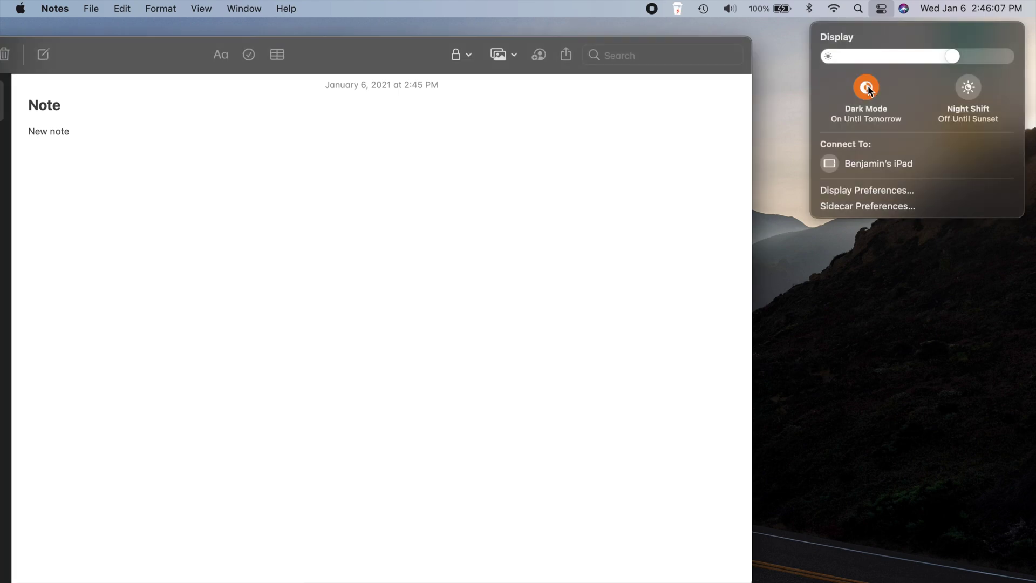
right_click(371, 231)
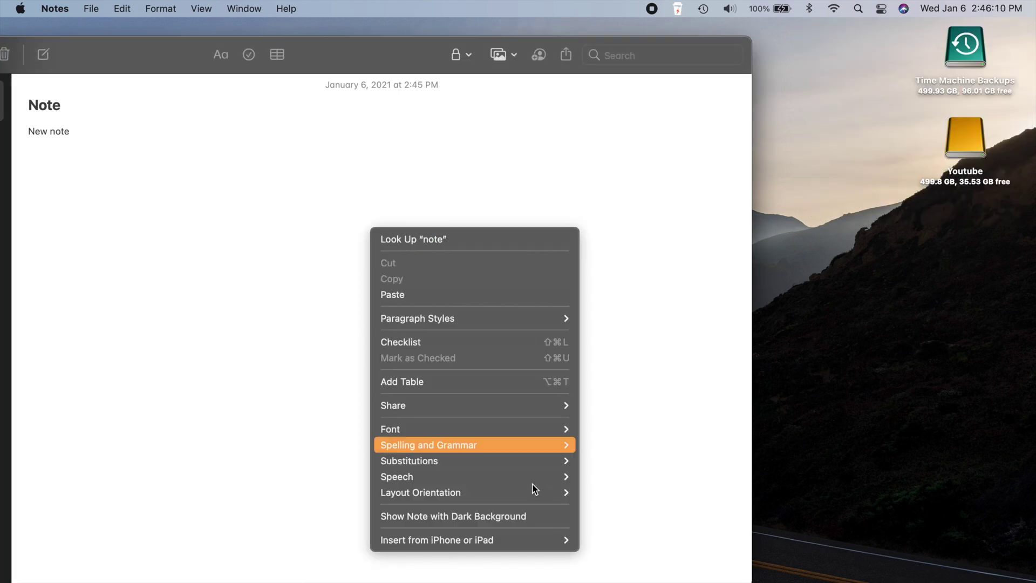
click(515, 518)
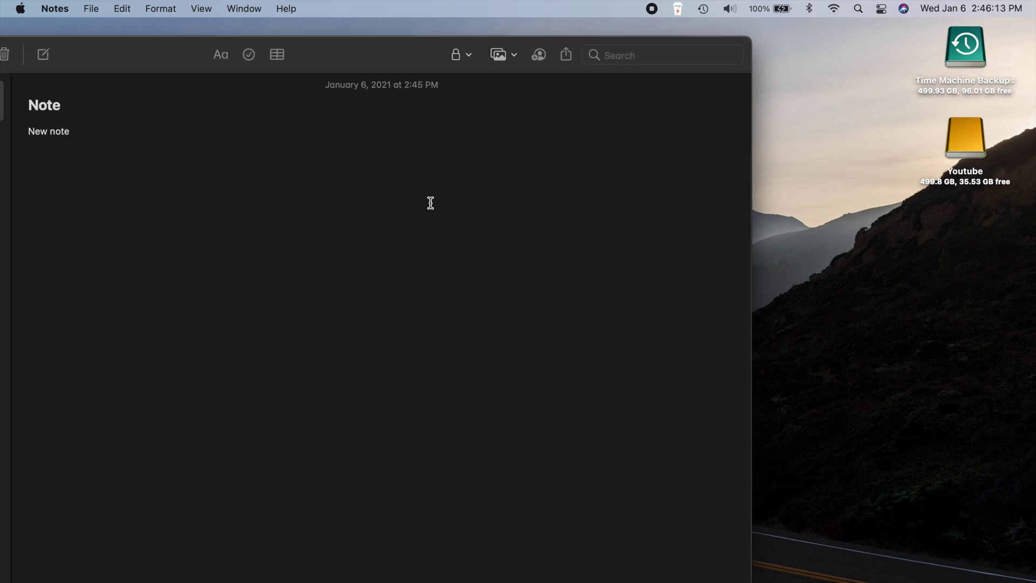